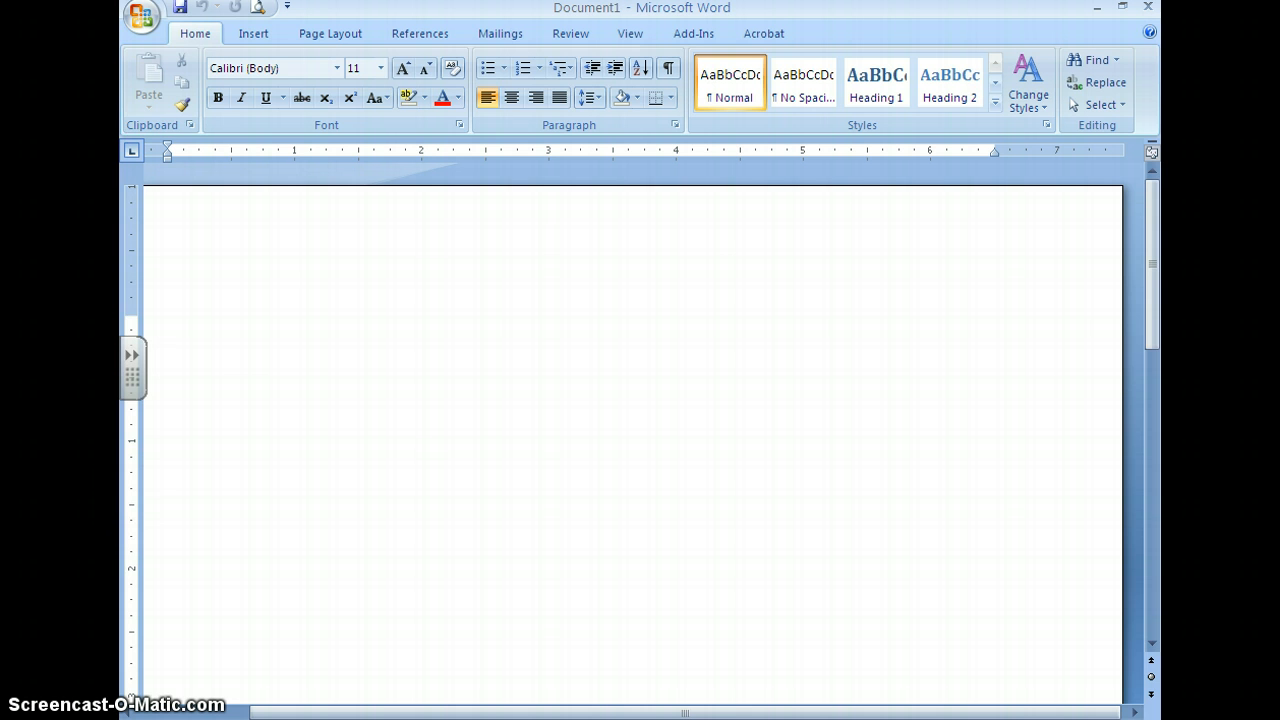
Open the document "Casper table for mail merge" from the instructor's Teacher Training Documents folder under Computer Apps on the M: drive
click(140, 15)
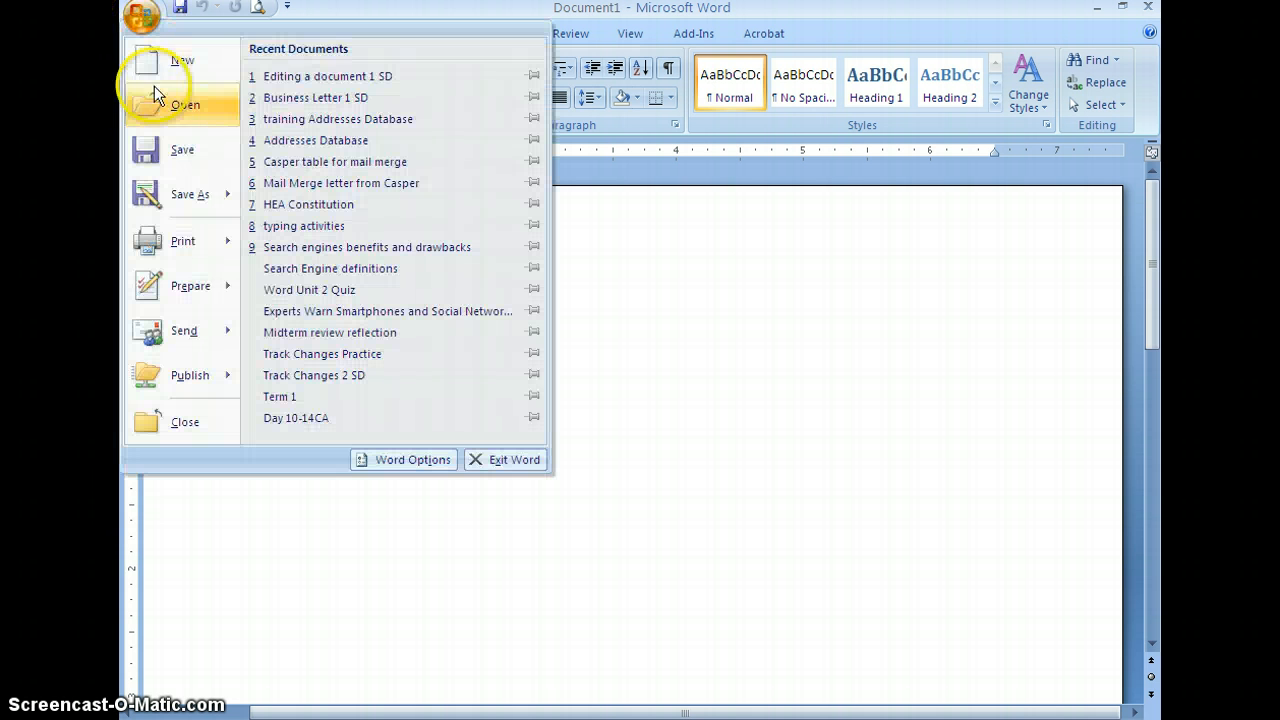
click(158, 114)
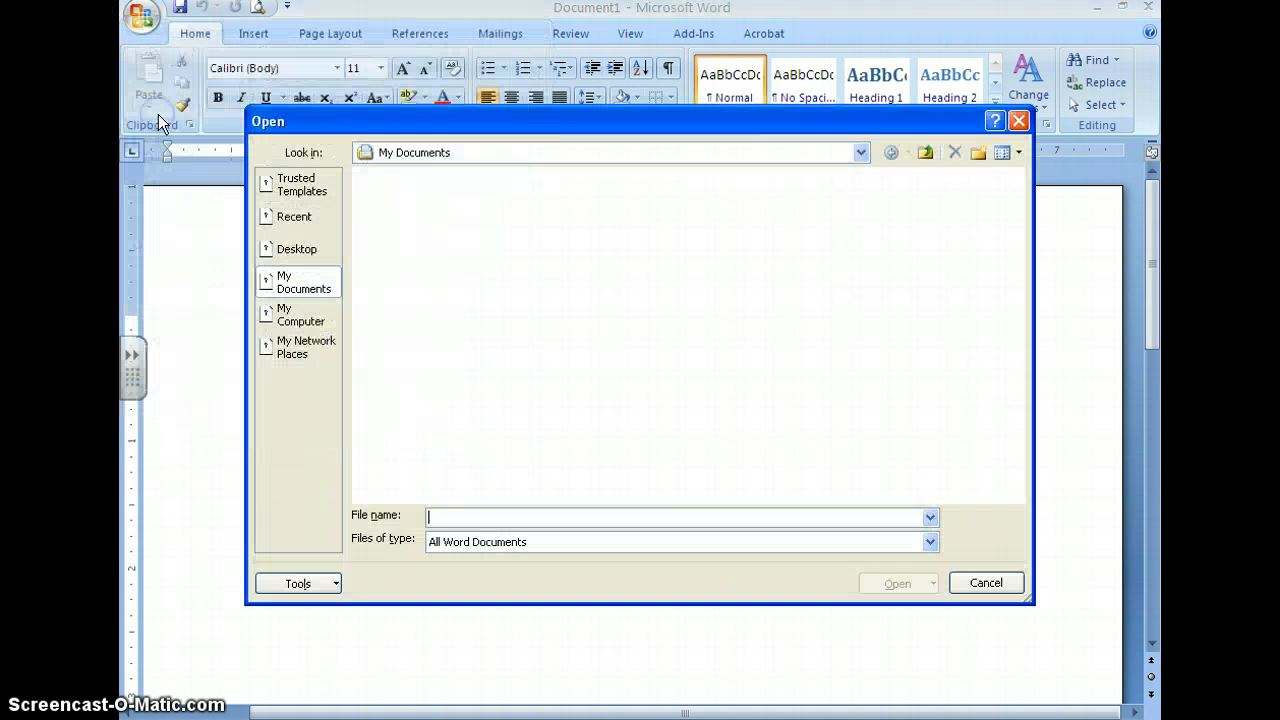
click(858, 153)
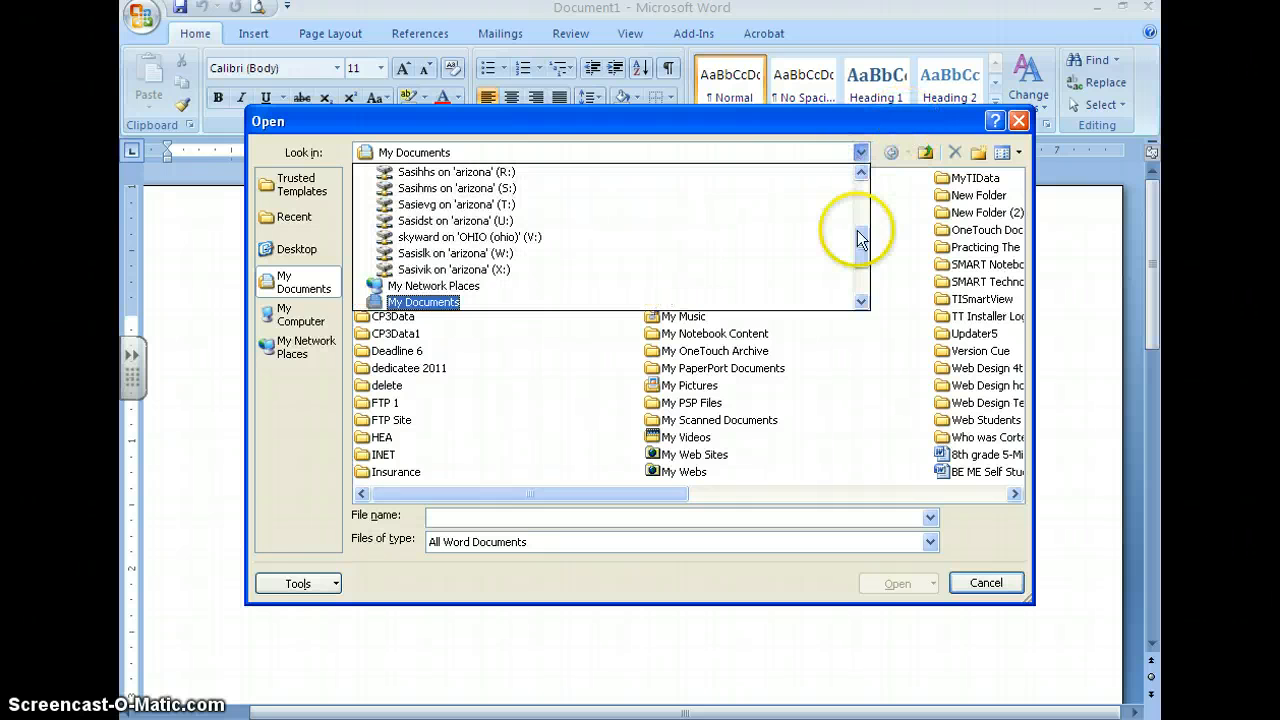
drag(857, 229, 857, 211)
click(570, 254)
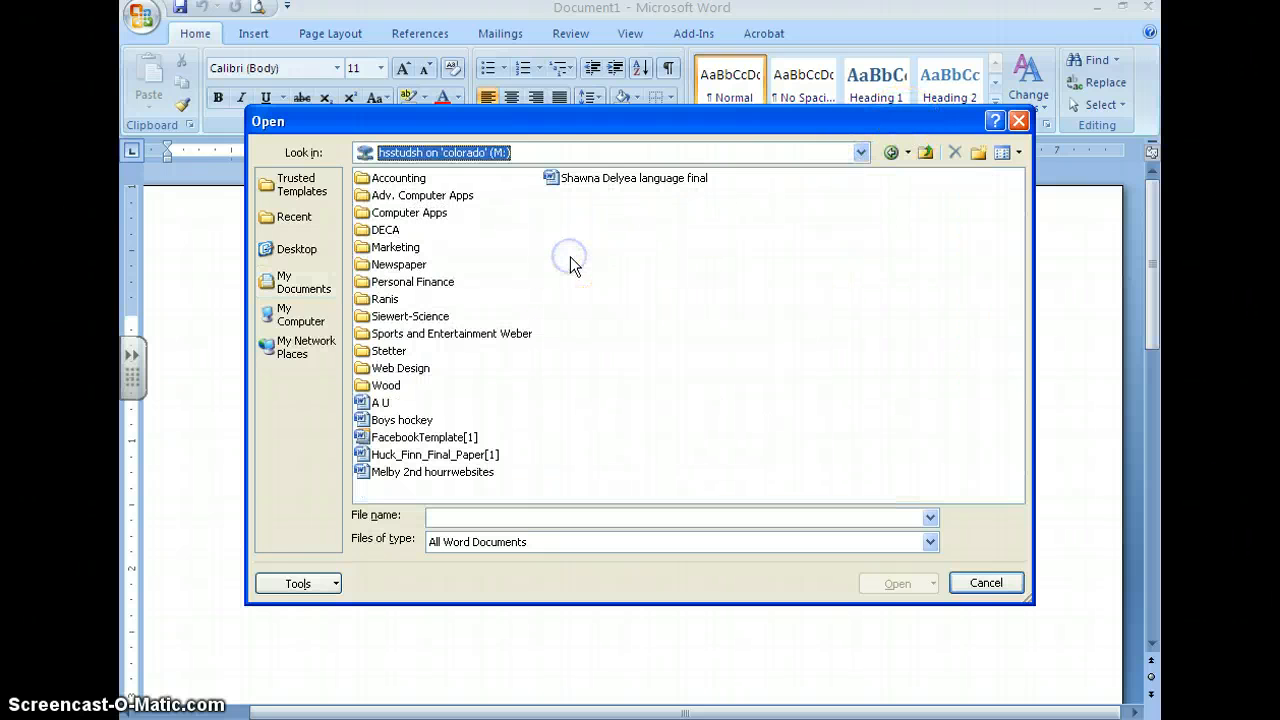
double_click(385, 213)
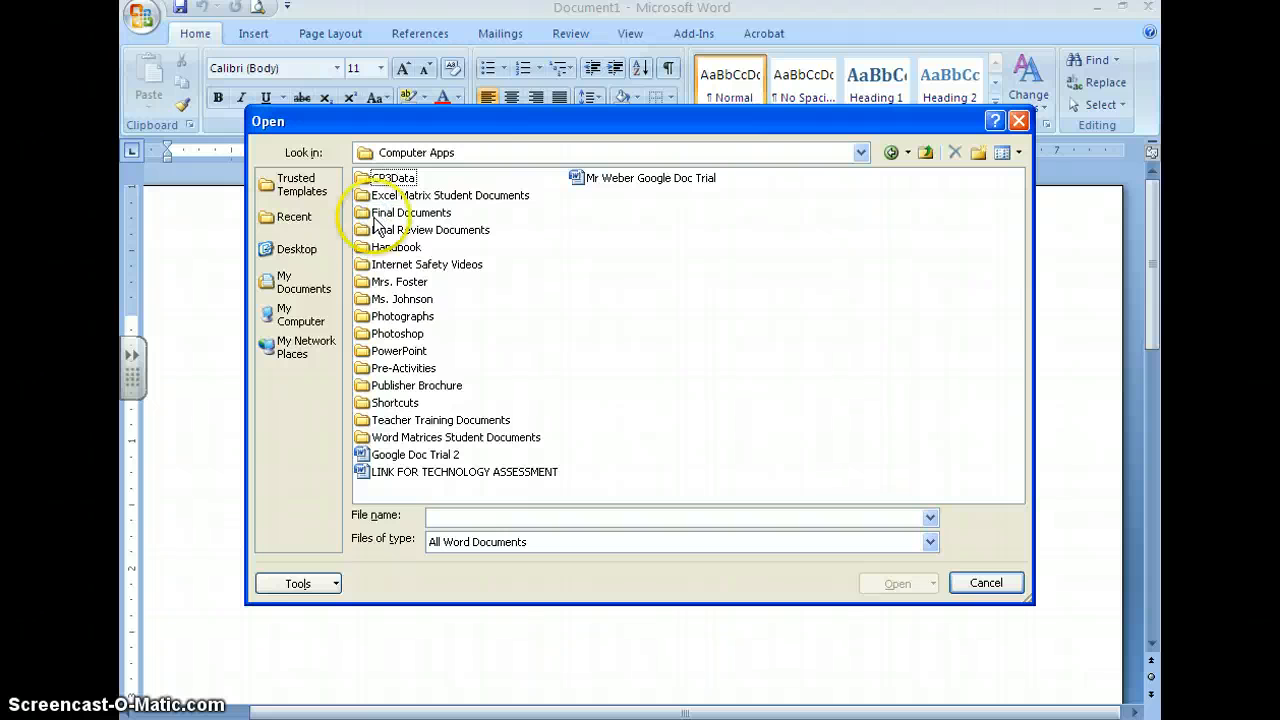
double_click(362, 302)
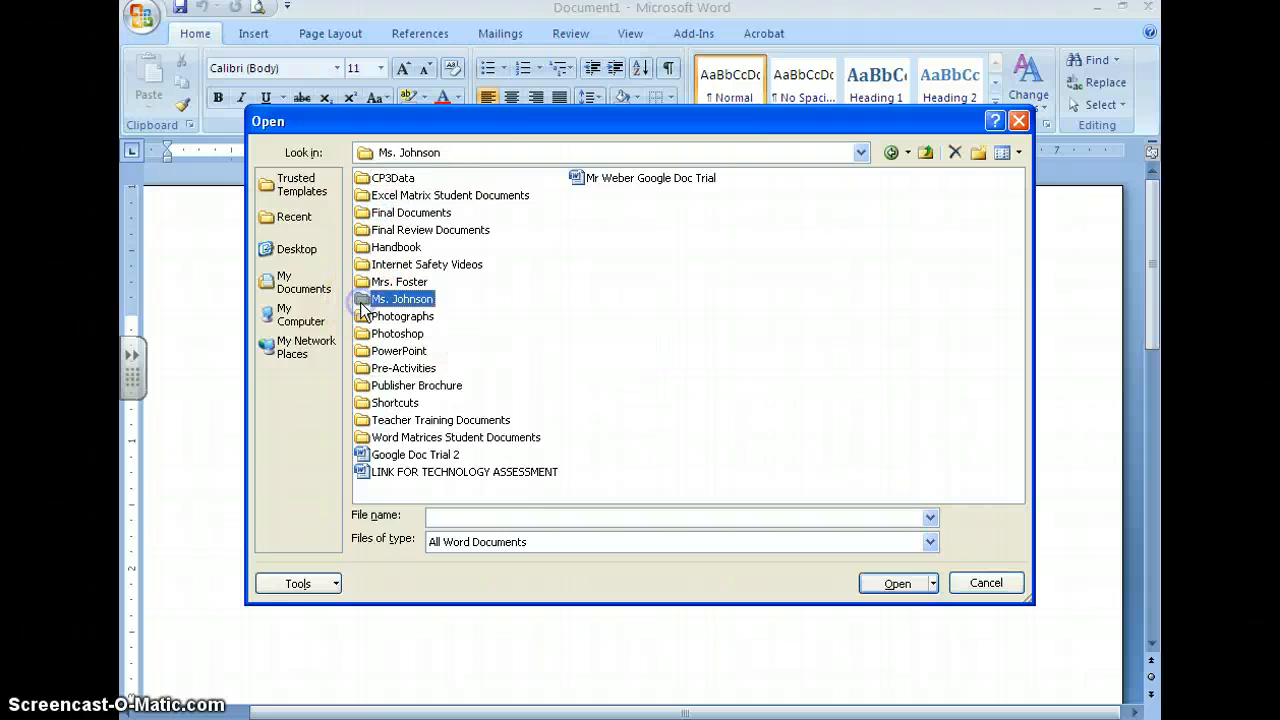
double_click(366, 195)
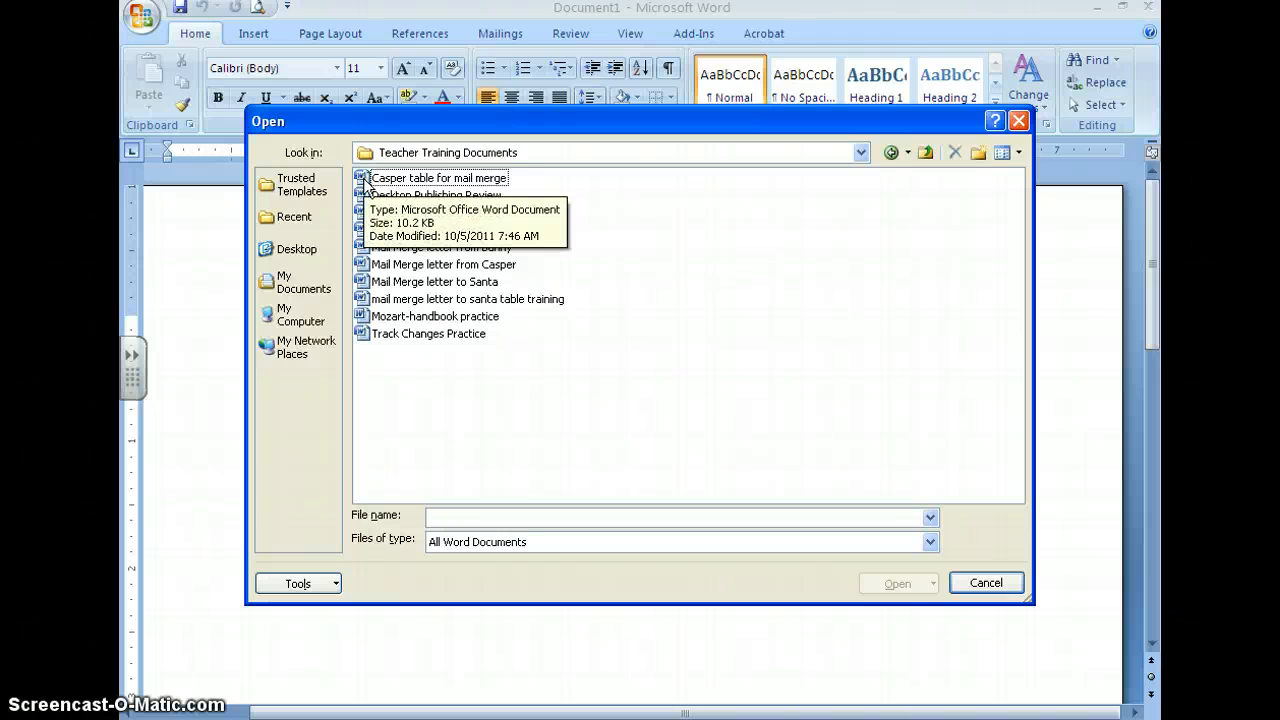
double_click(365, 179)
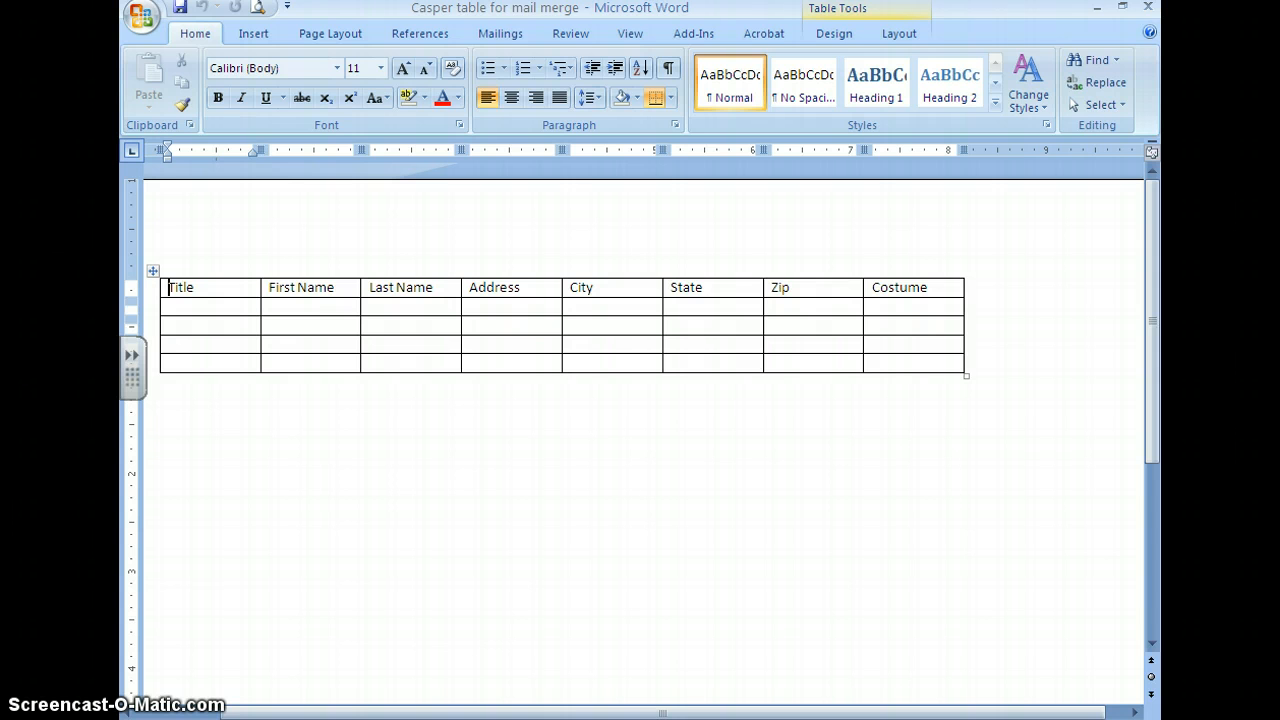
Select the table's header row in the training Addresses Database document and save the document
click(897, 706)
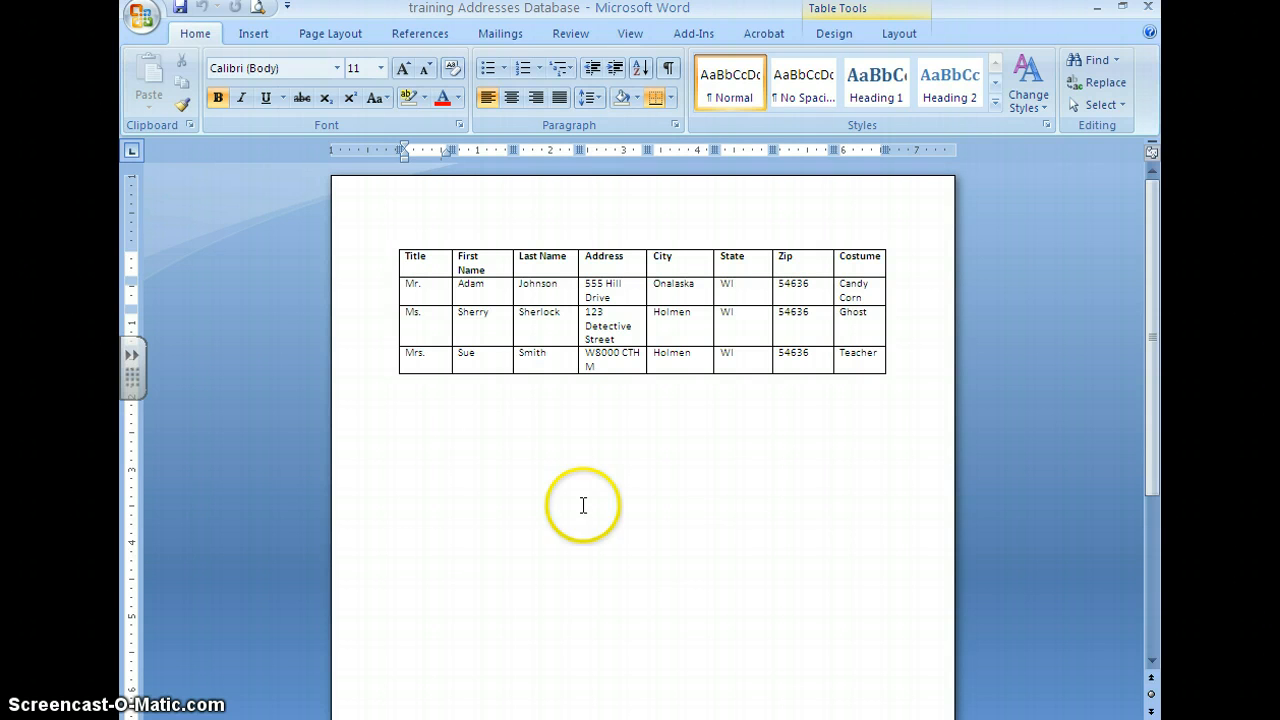
drag(887, 261, 415, 260)
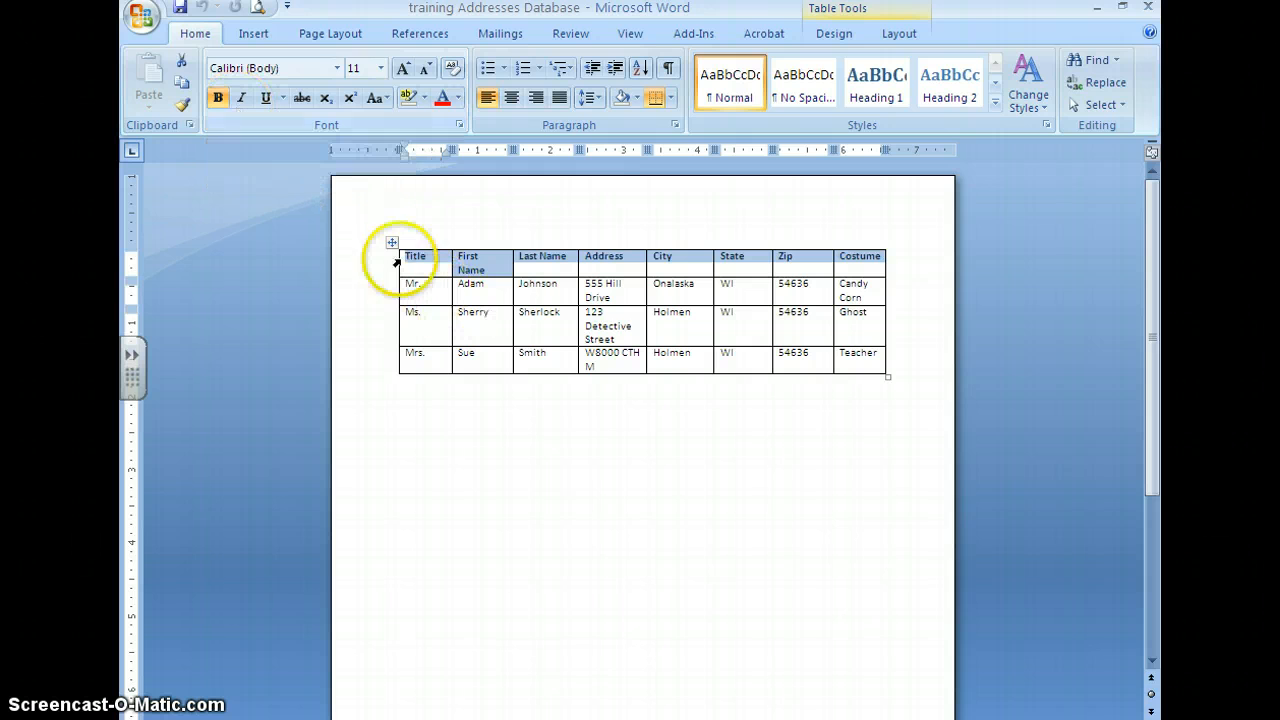
drag(880, 262, 418, 265)
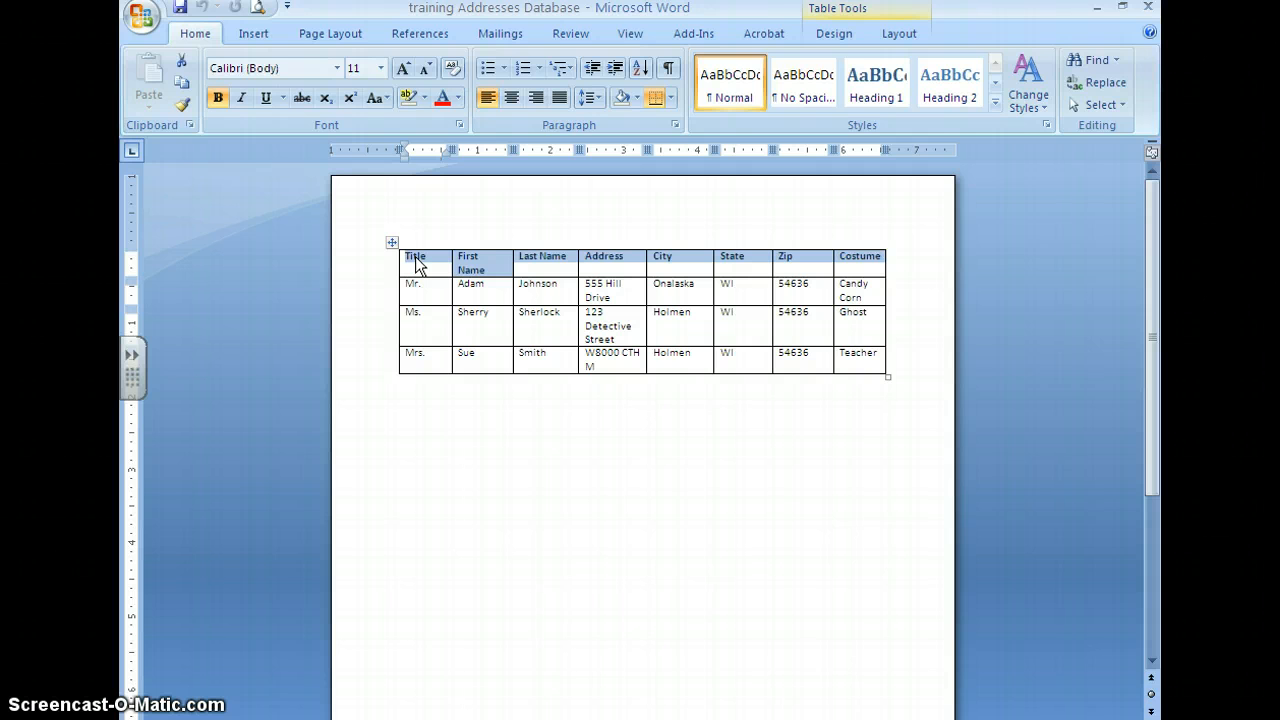
drag(418, 265, 897, 268)
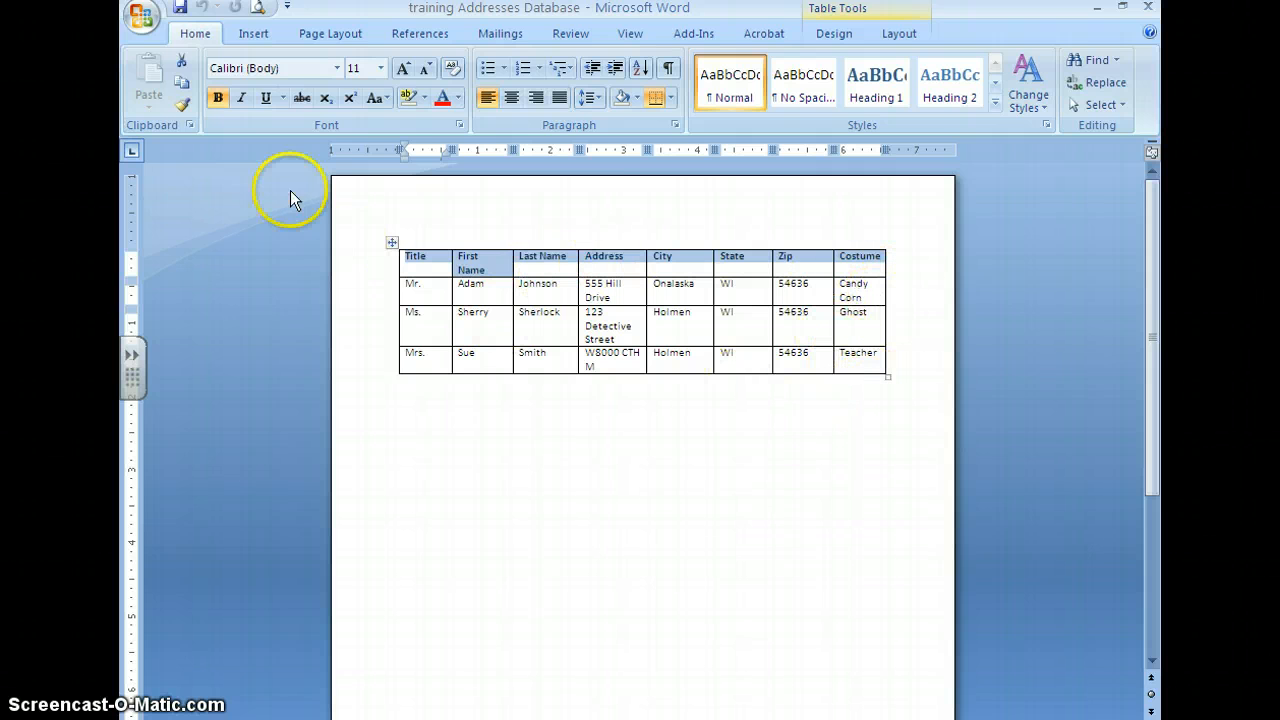
click(181, 9)
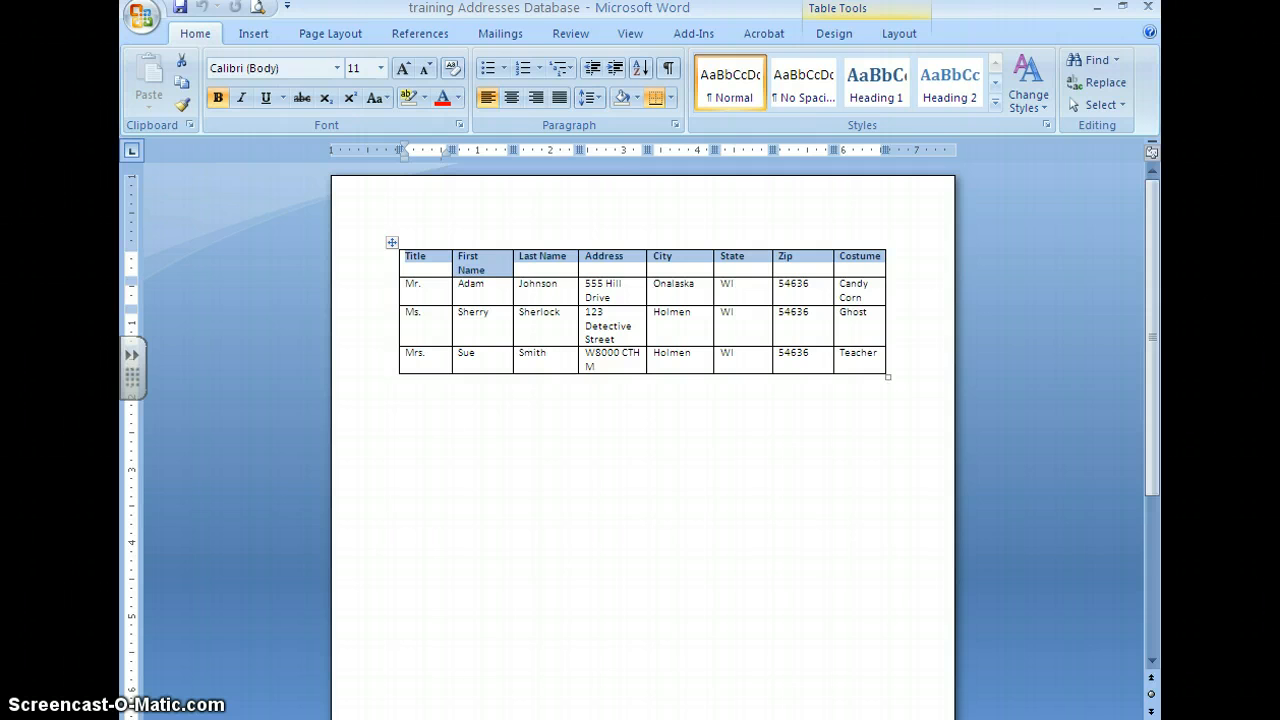
From the blank document, open "Mail Merge letter from Casper" in the instructor's Teacher Training Documents folder under Computer Apps on the M: drive
key(alt+Tab)
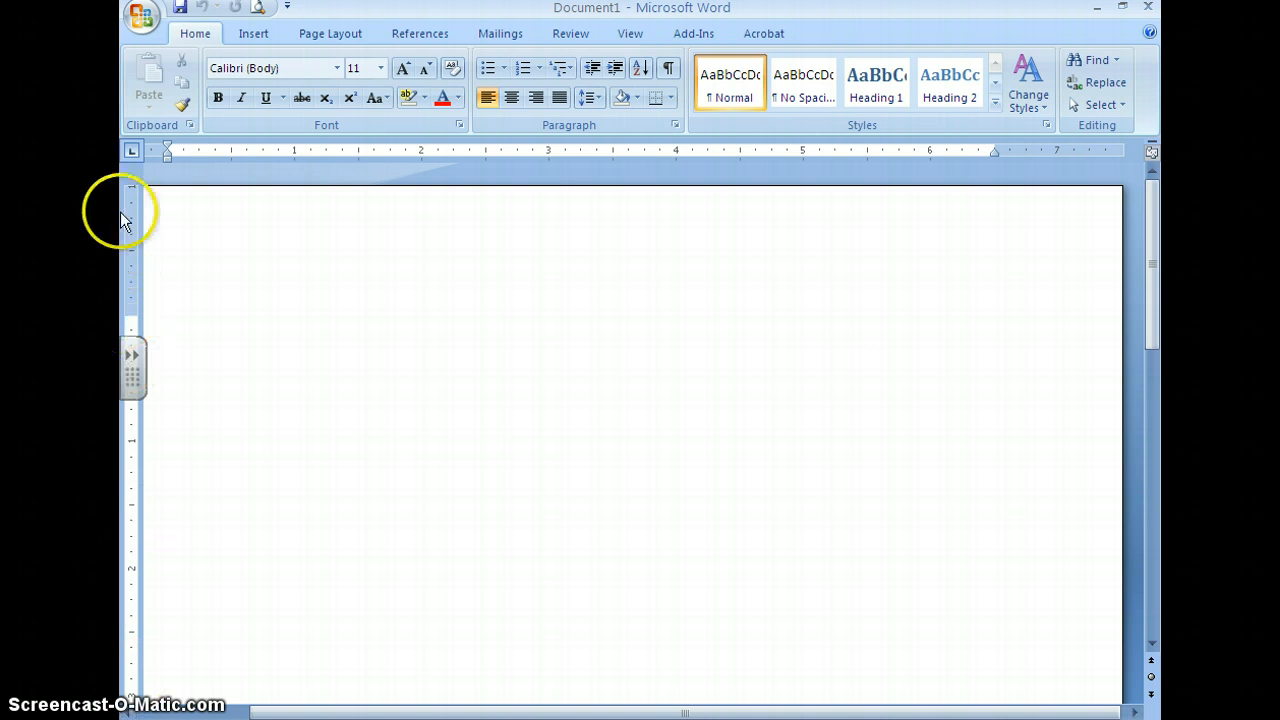
click(140, 17)
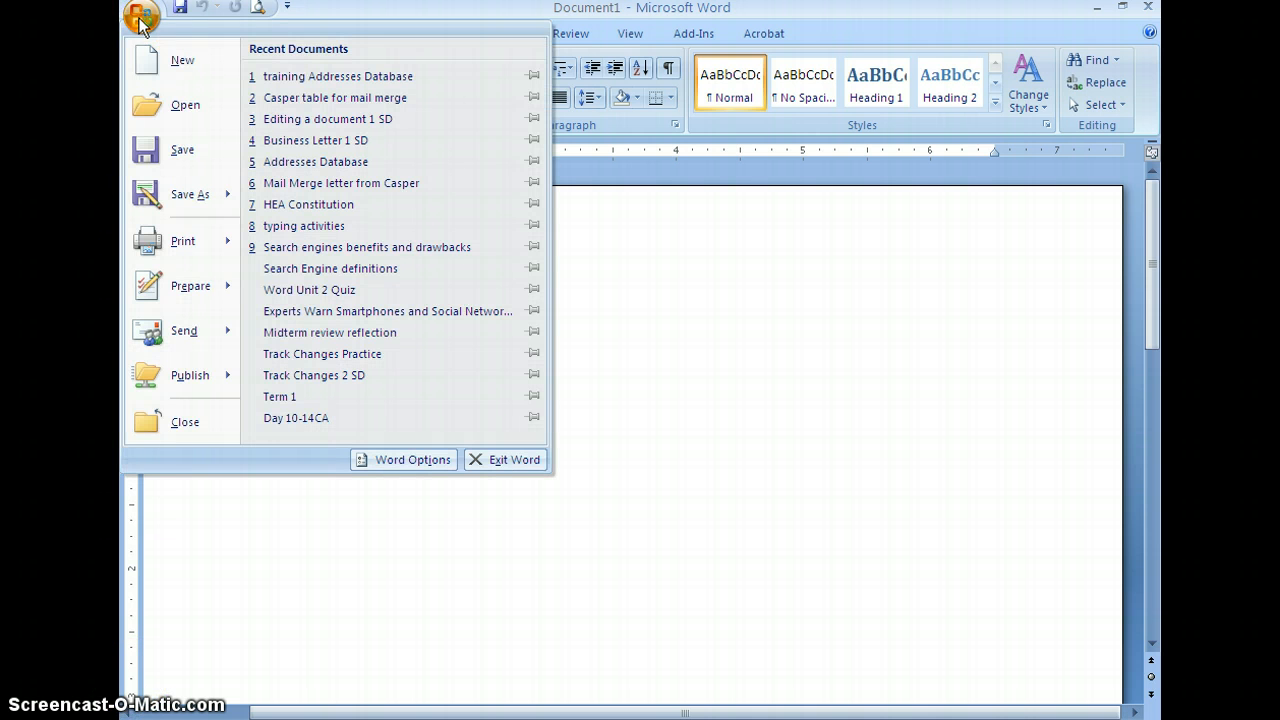
click(157, 106)
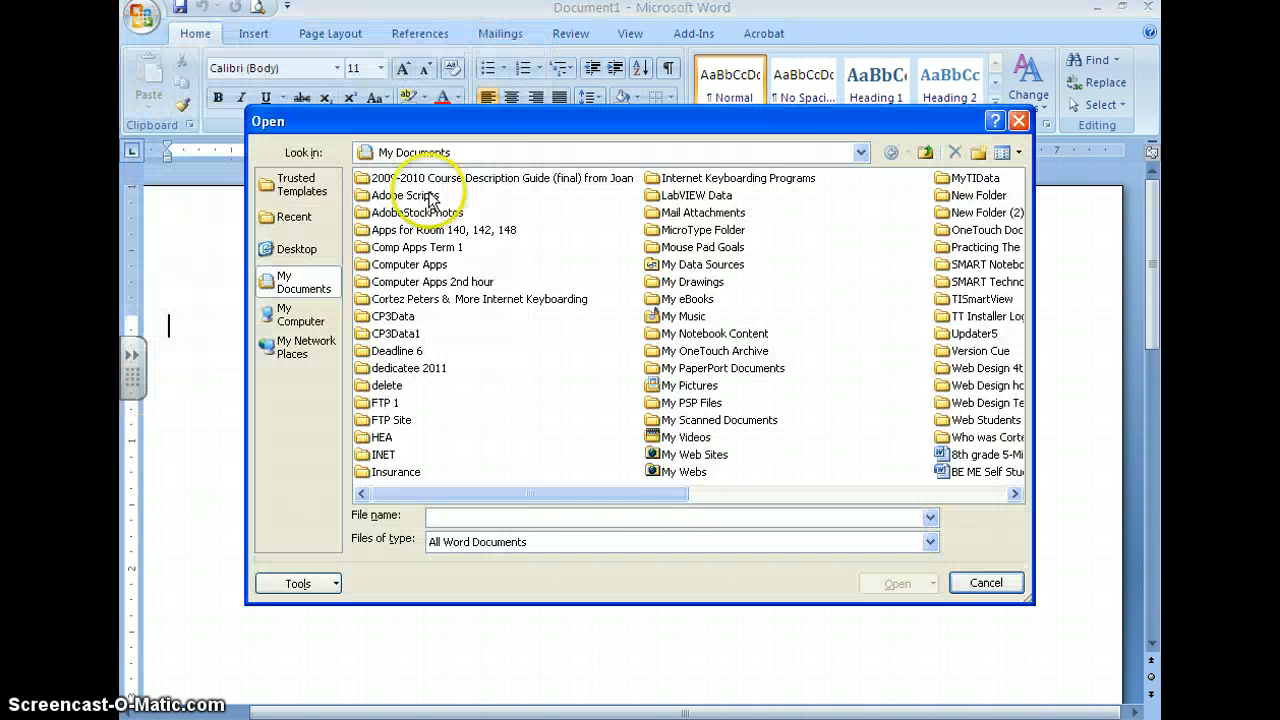
click(862, 152)
drag(865, 260, 867, 213)
click(639, 259)
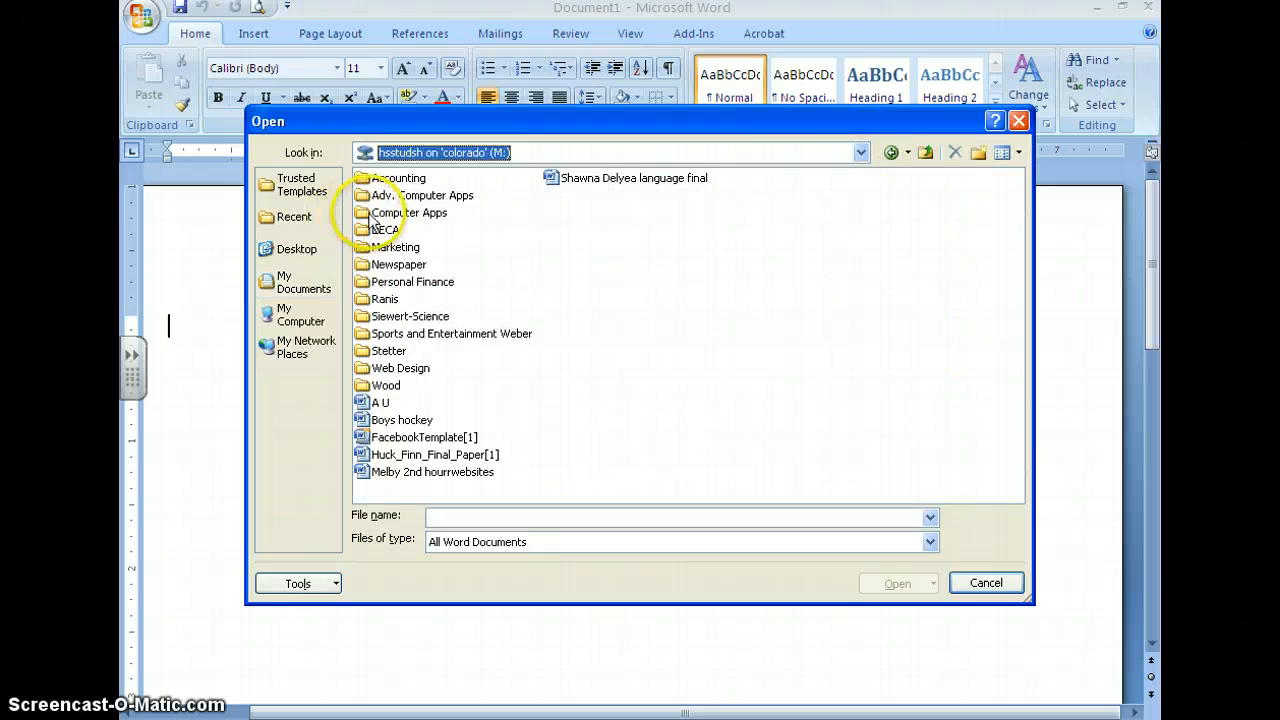
double_click(385, 210)
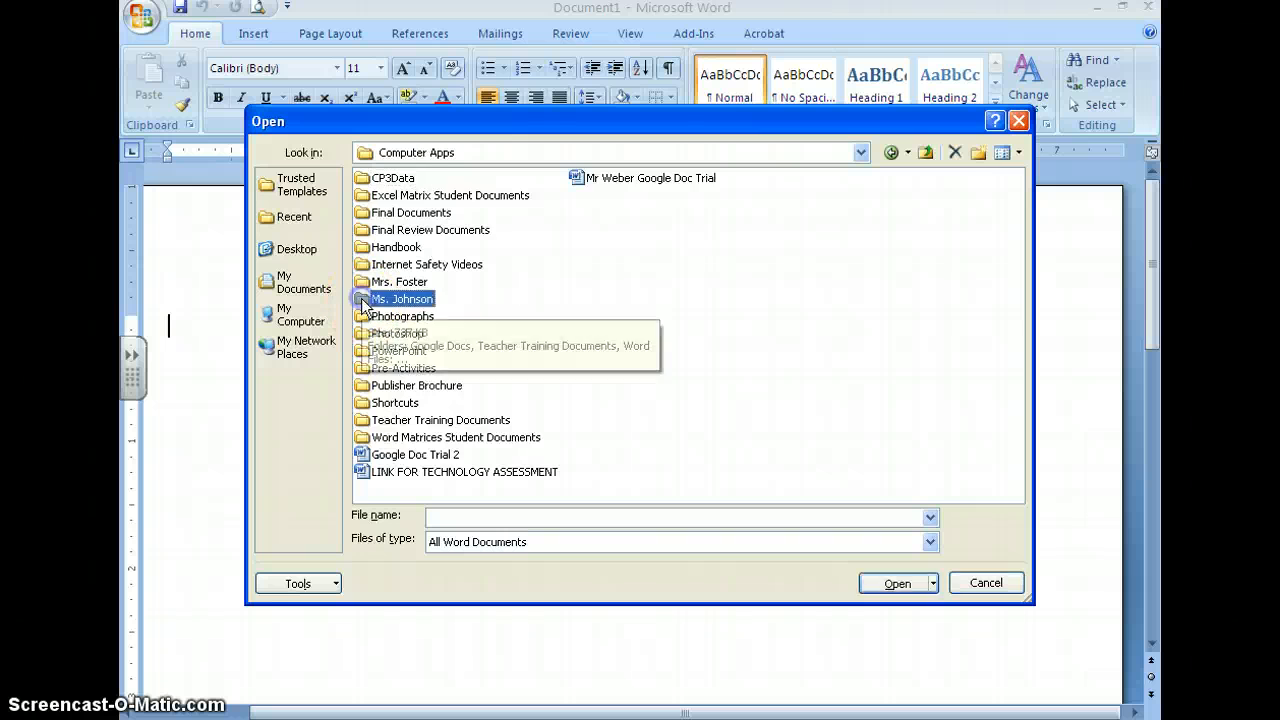
double_click(362, 299)
double_click(364, 198)
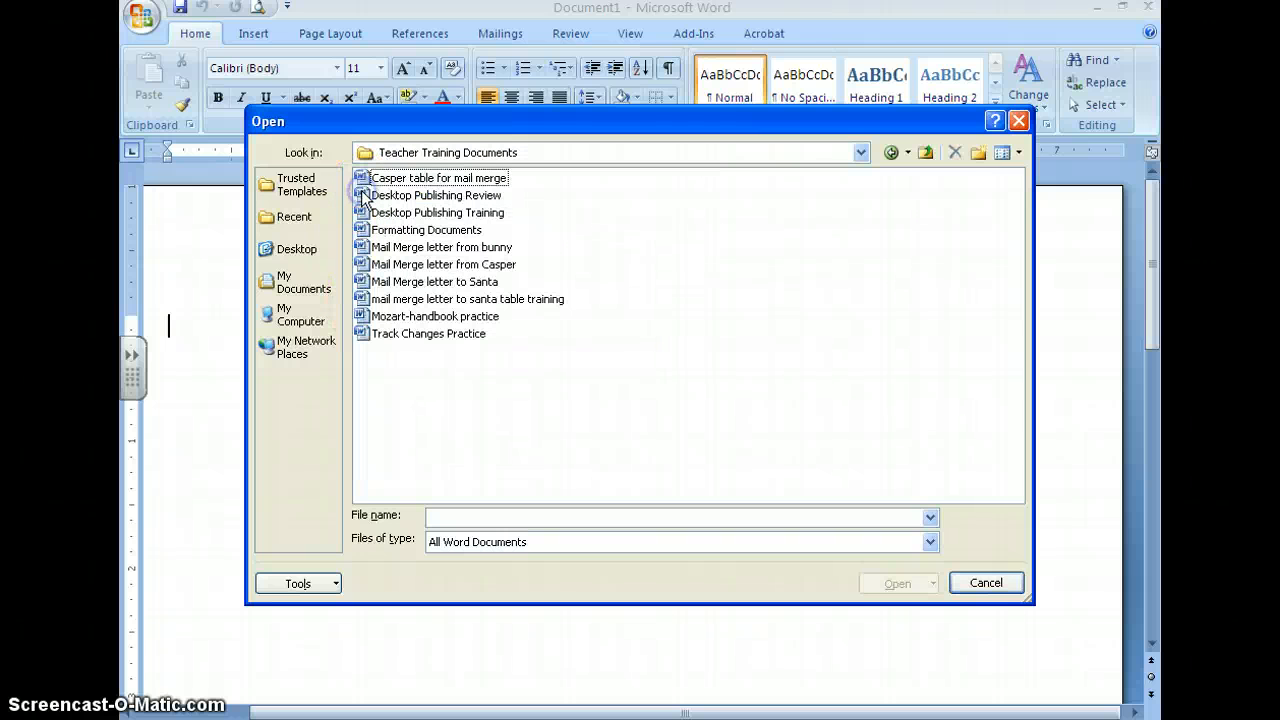
double_click(363, 264)
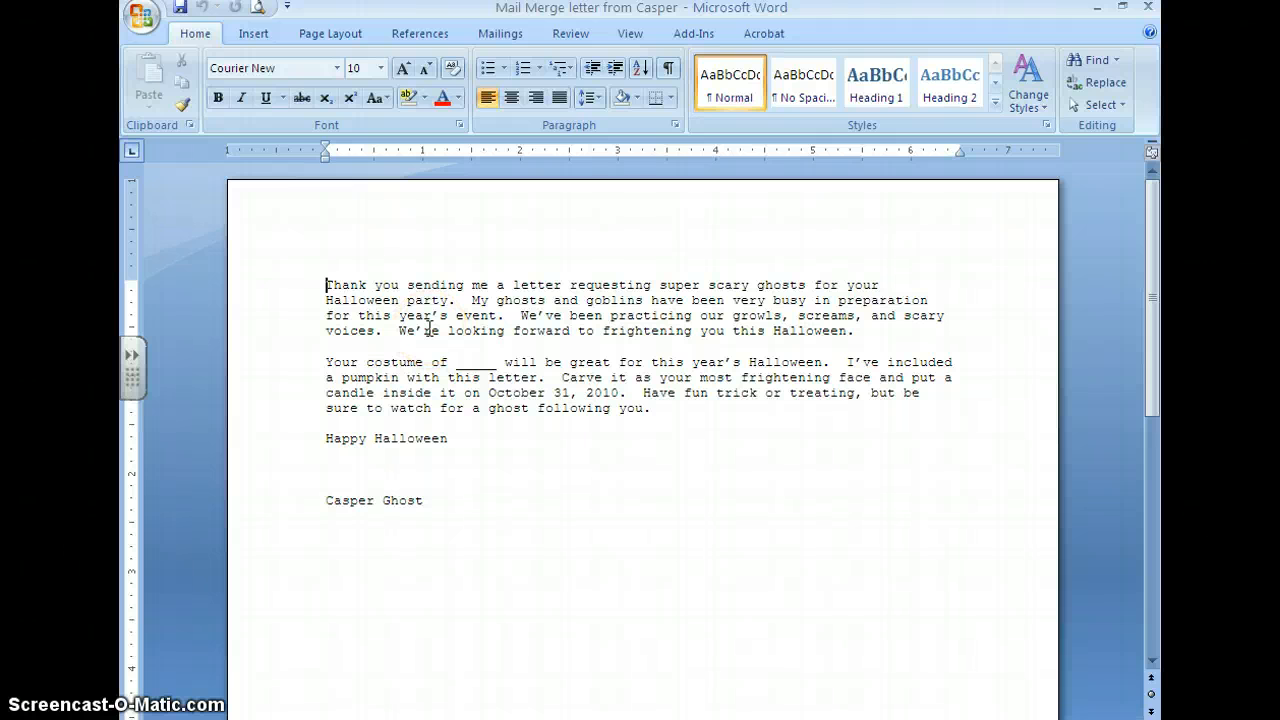
Start the Step by Step Mail Merge Wizard for the Casper letter
click(510, 36)
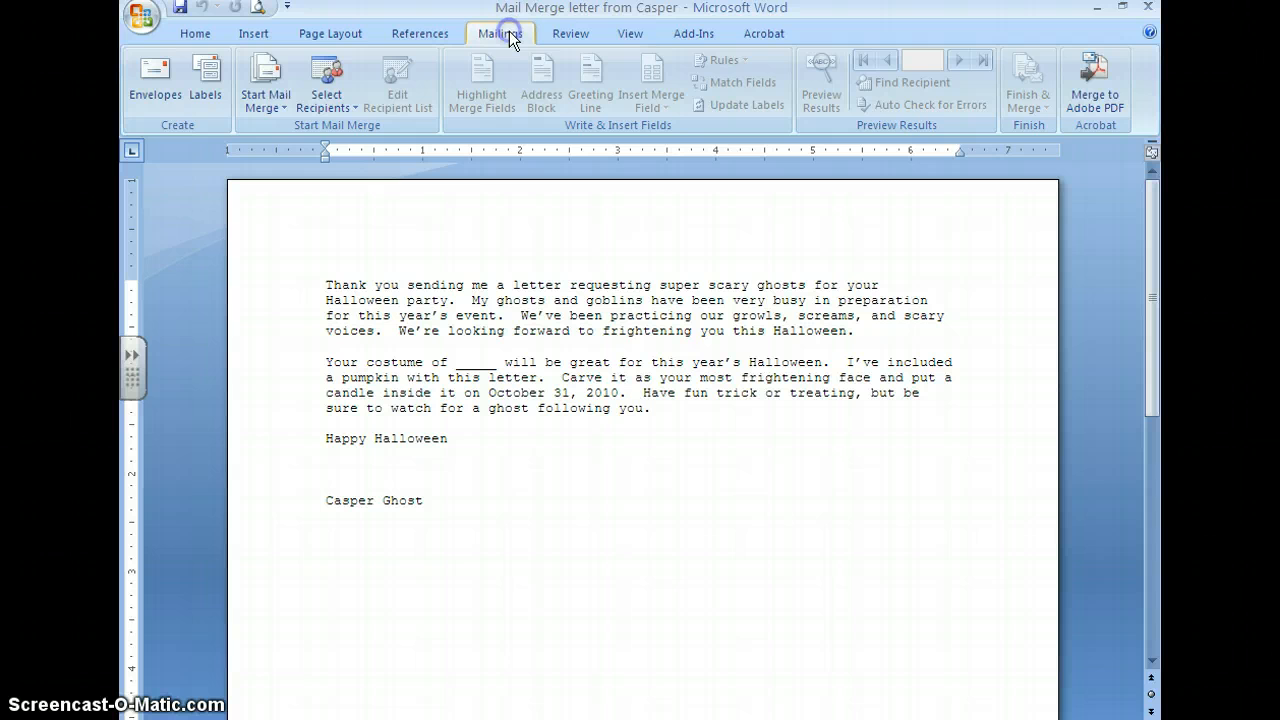
click(281, 103)
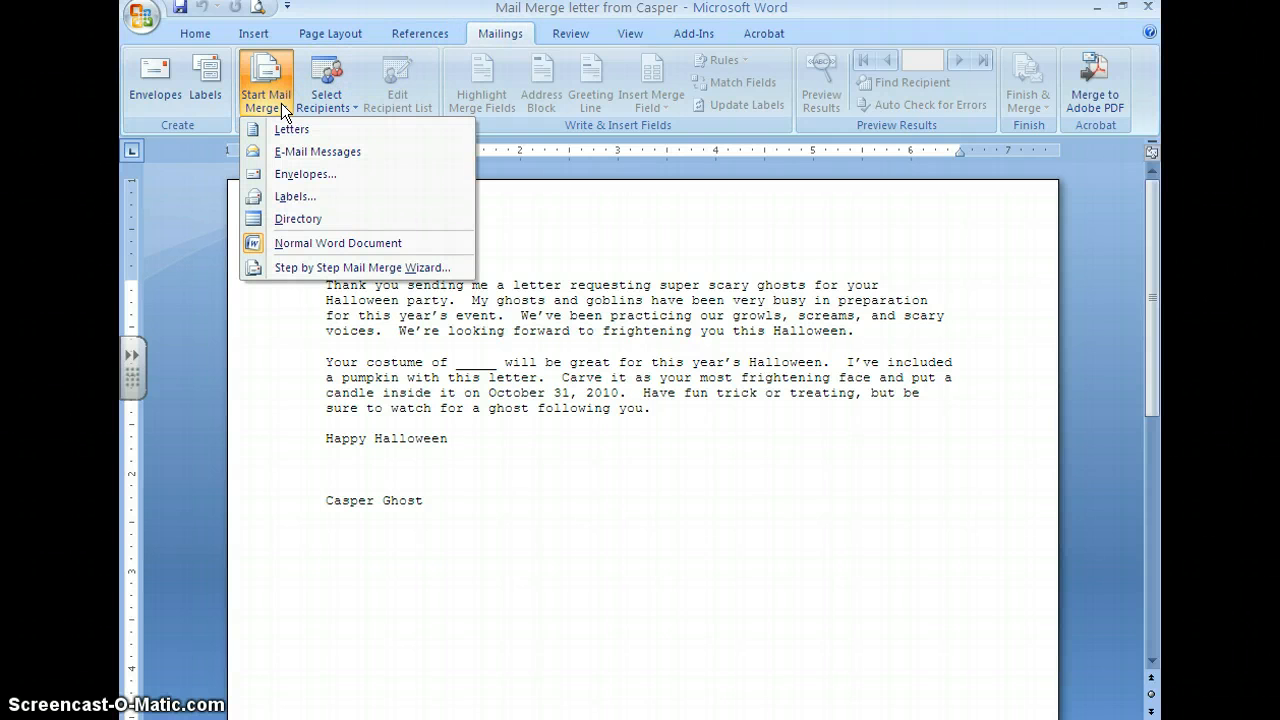
click(289, 270)
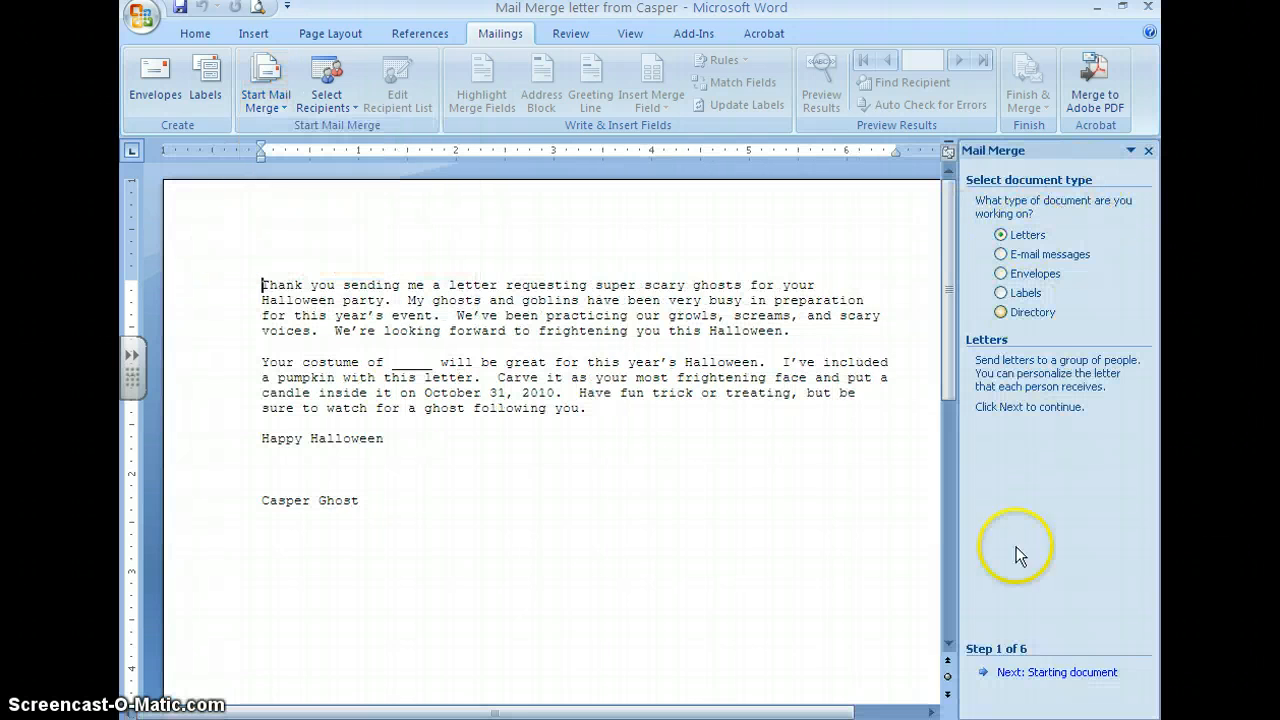
click(1030, 300)
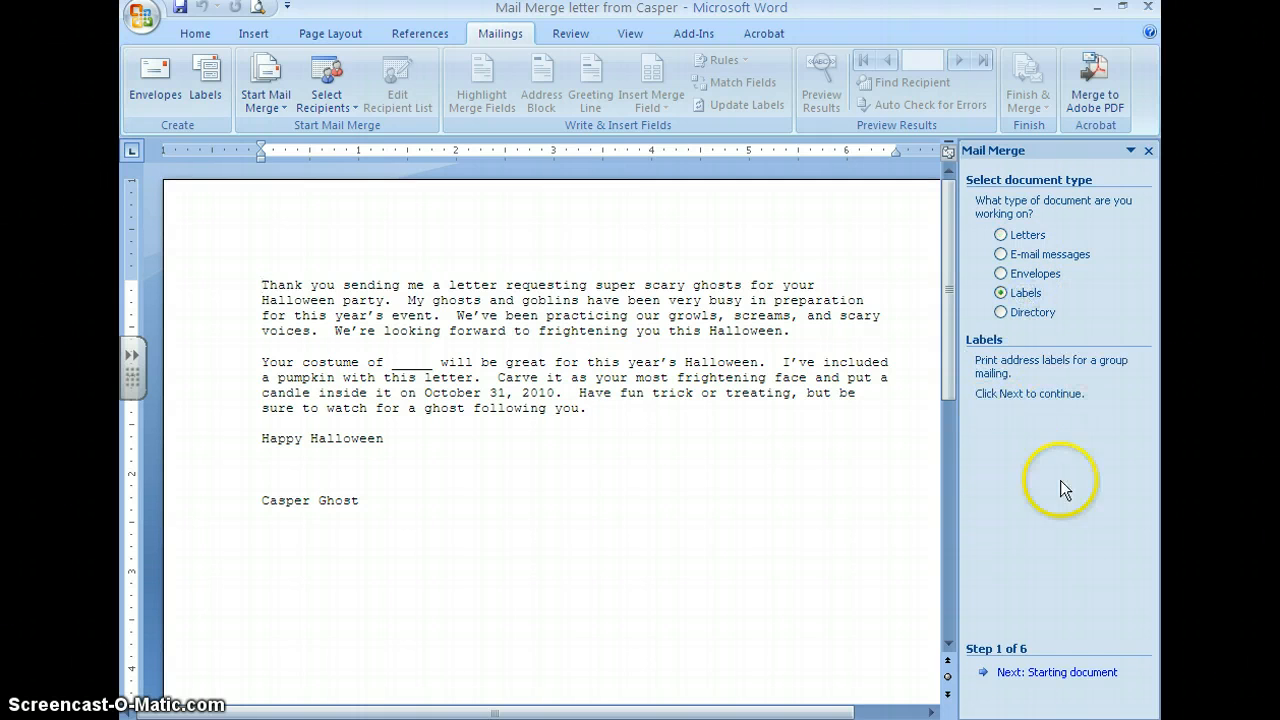
click(1053, 677)
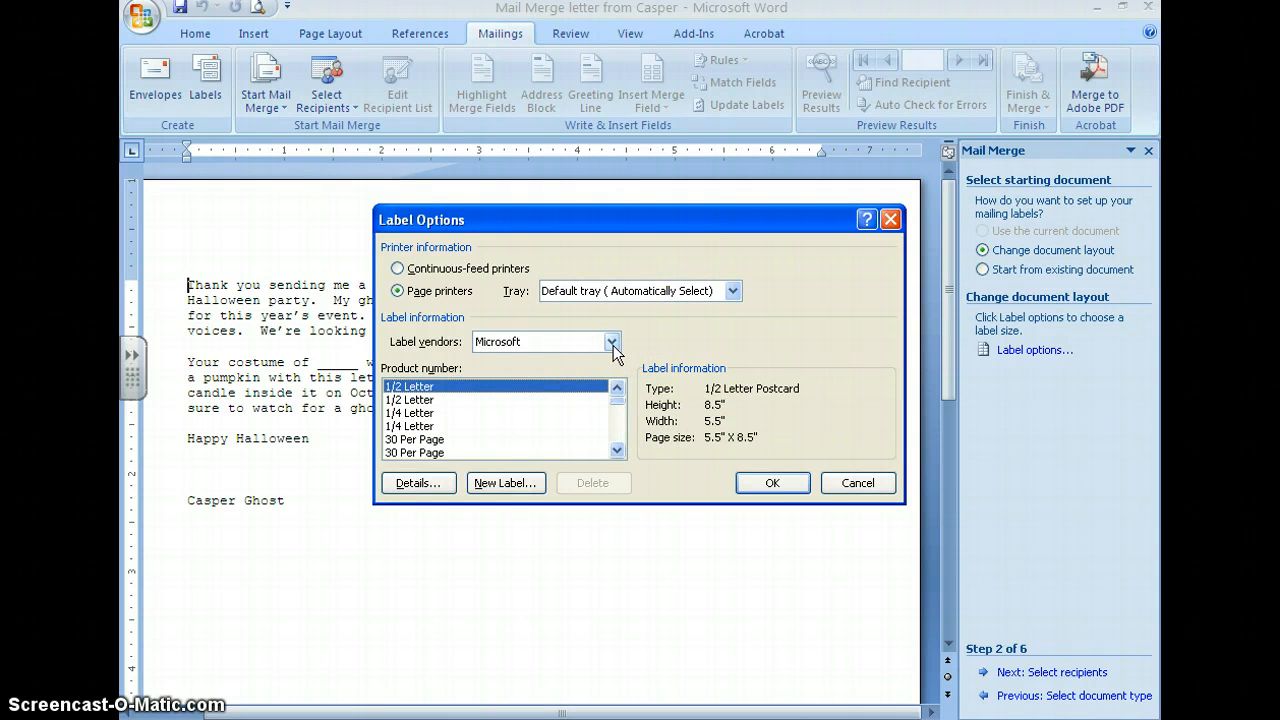
click(852, 480)
click(1058, 694)
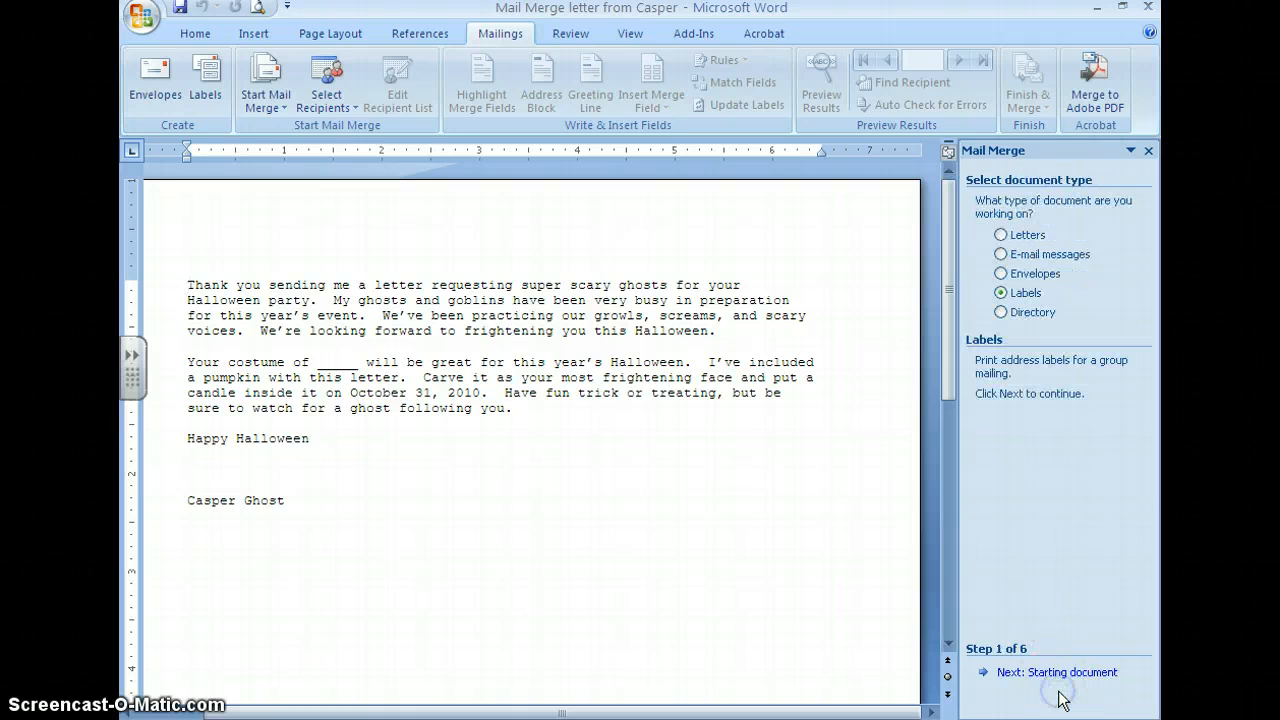
Set the merge document type to Letters and keep the current document as the starting document
click(1027, 240)
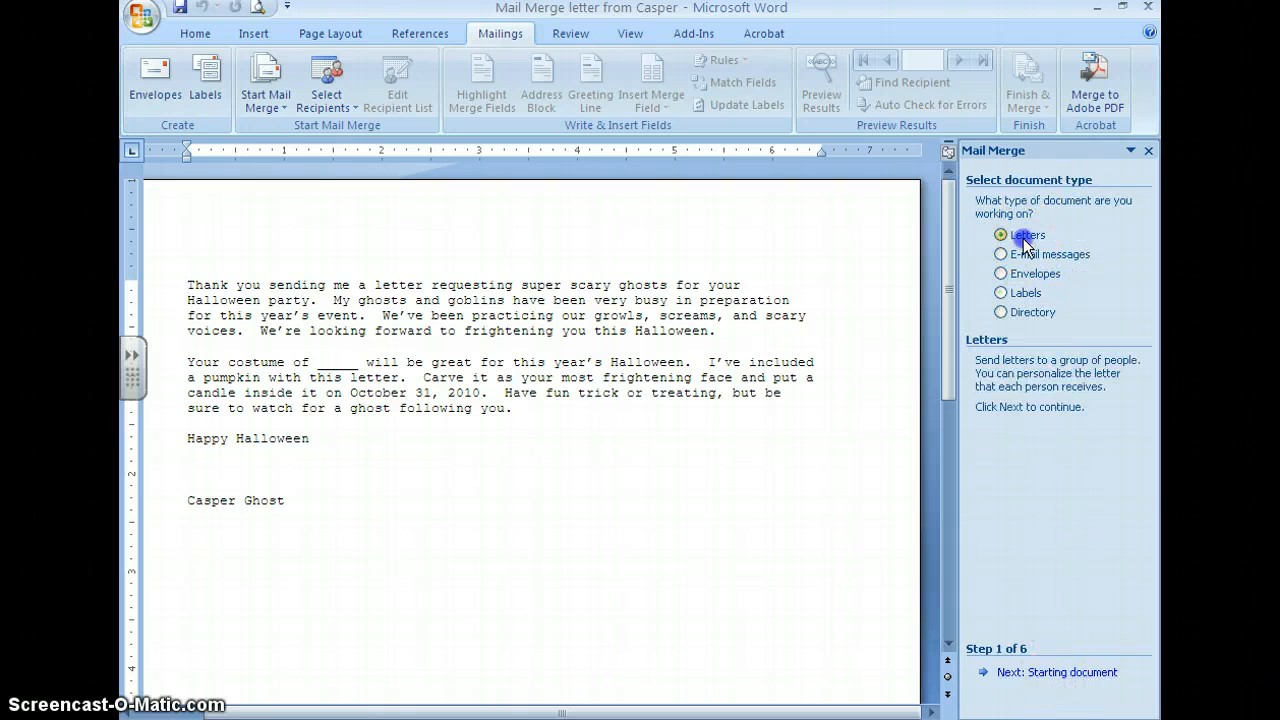
click(1068, 678)
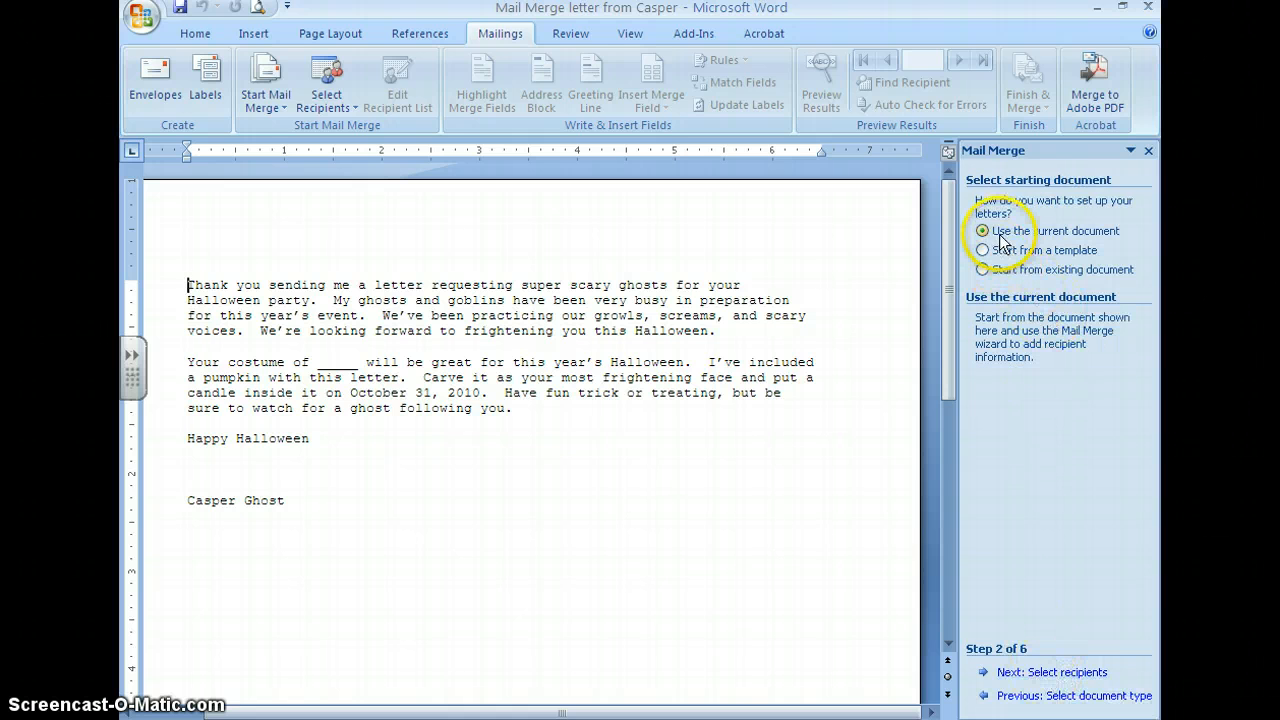
click(1064, 674)
Use the training Addresses Database file on the Desktop as the existing recipient list
click(1040, 333)
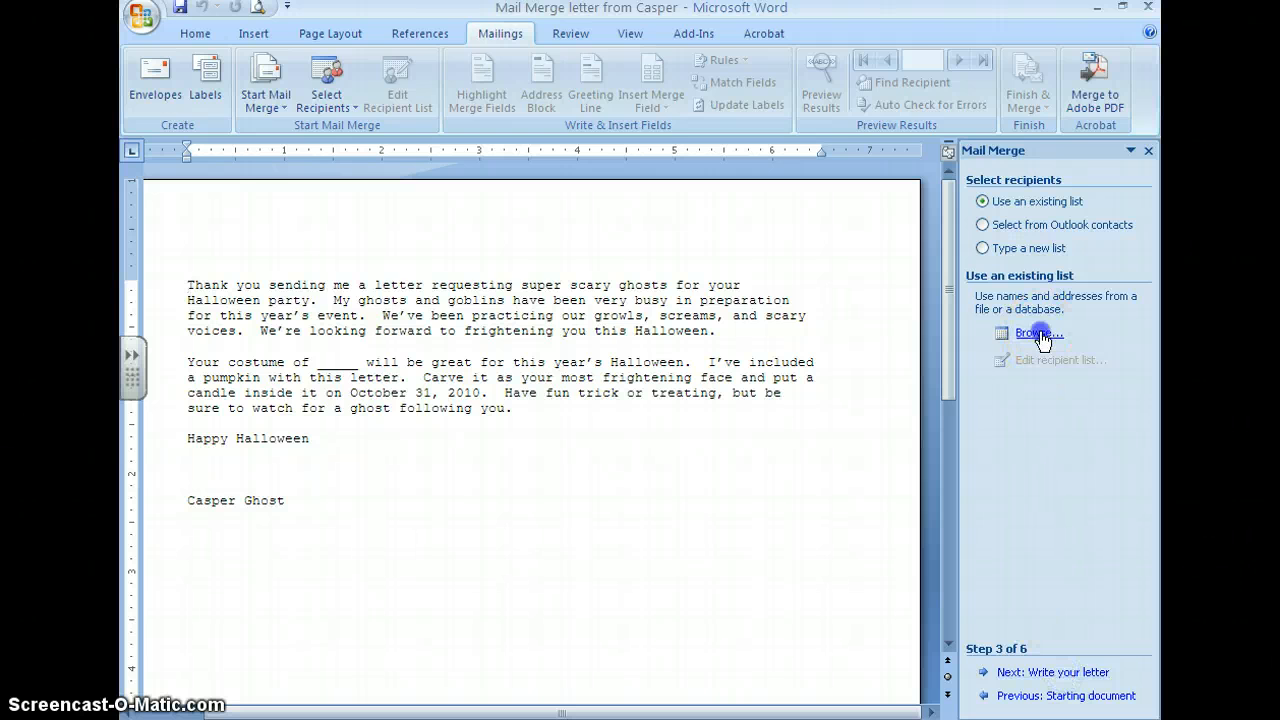
click(860, 157)
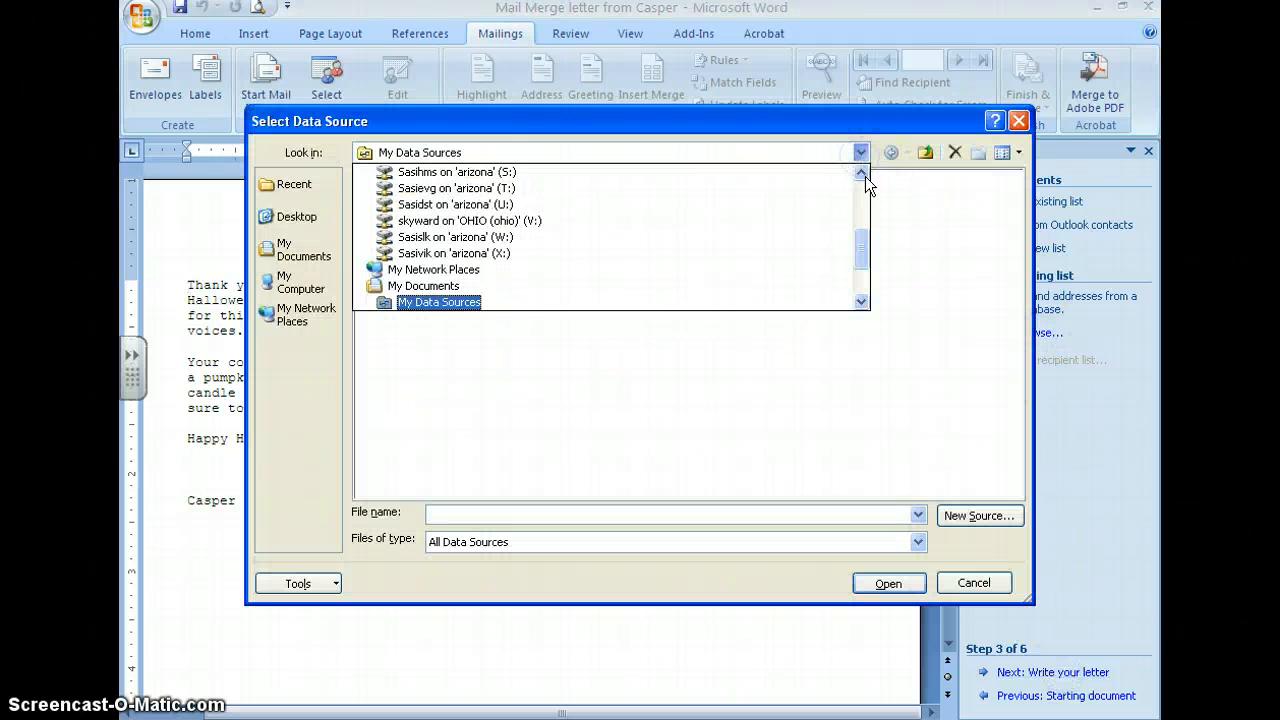
scroll(862, 168, up, 5)
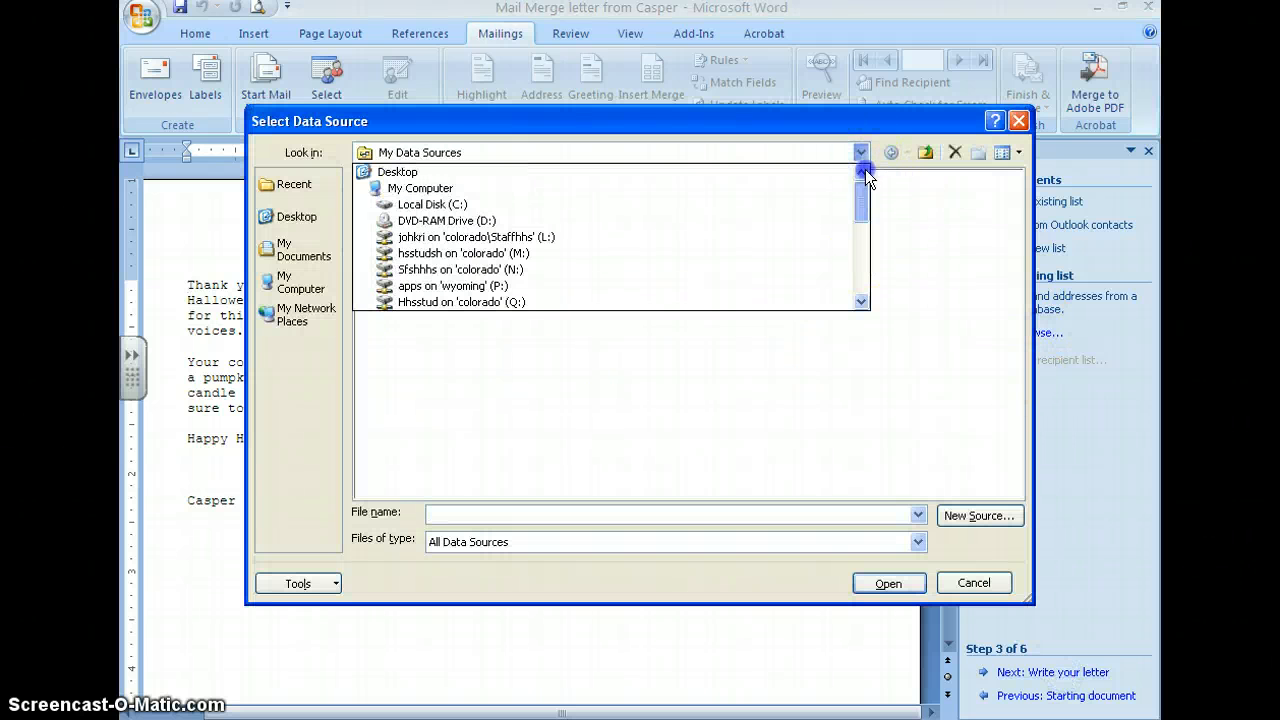
click(395, 172)
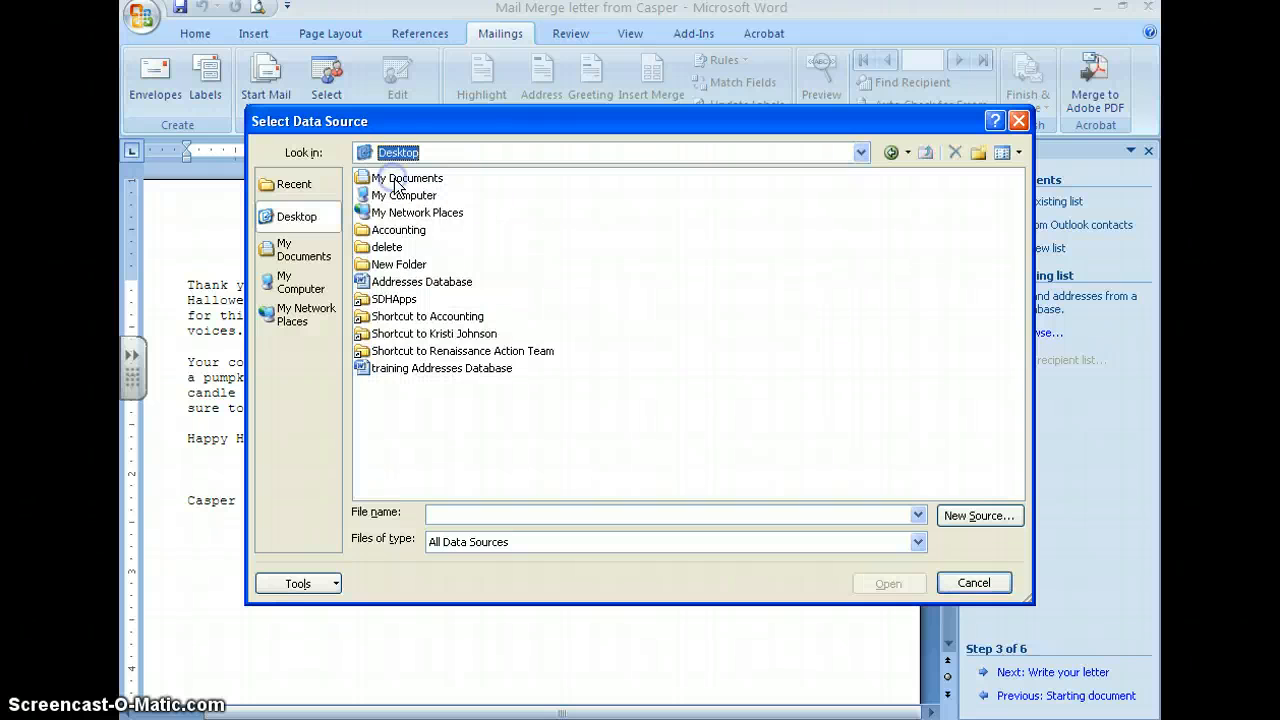
double_click(370, 368)
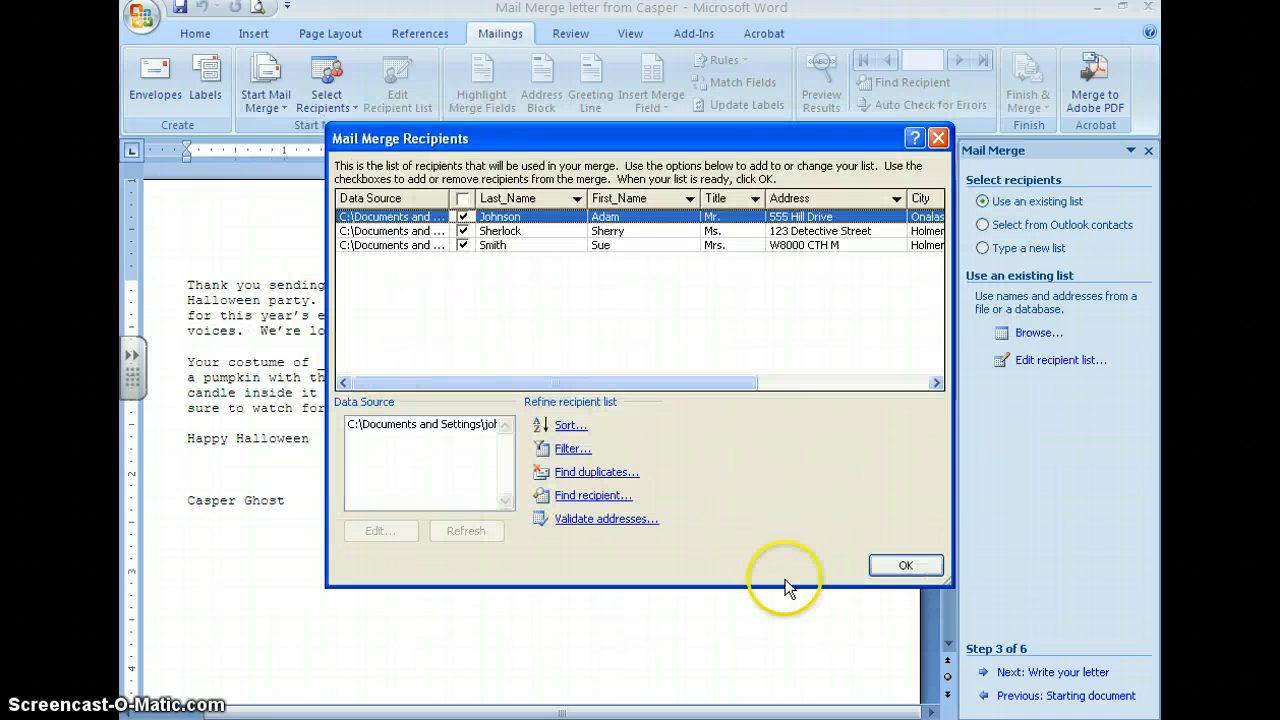
Review the columns of the recipient list, keep all recipients in the merge, and continue to writing the letter
click(463, 216)
click(463, 216)
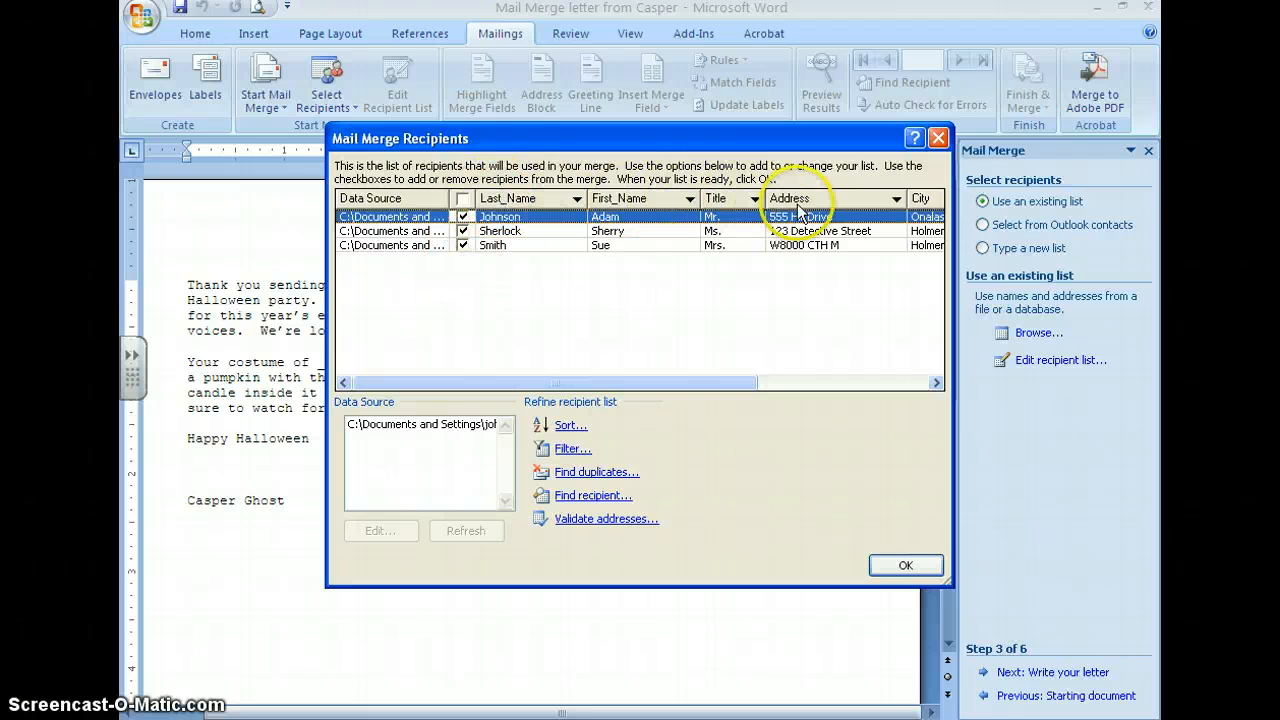
drag(663, 383, 834, 386)
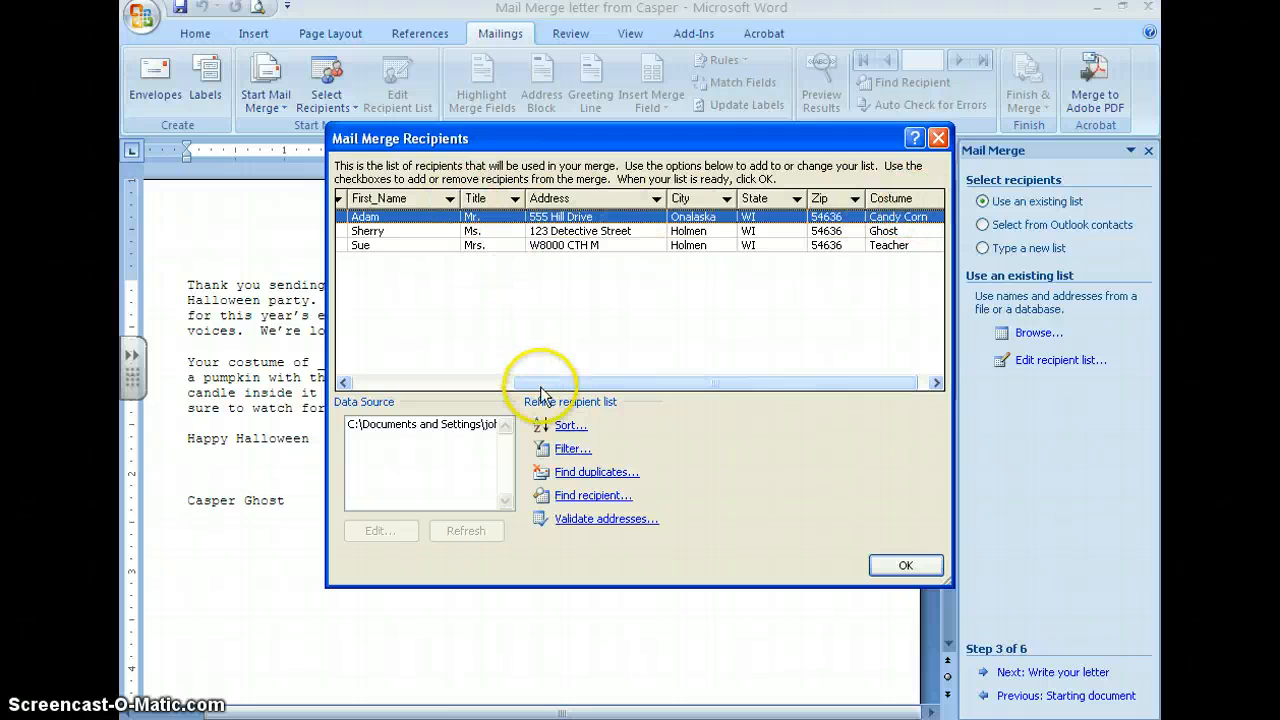
drag(600, 392, 457, 386)
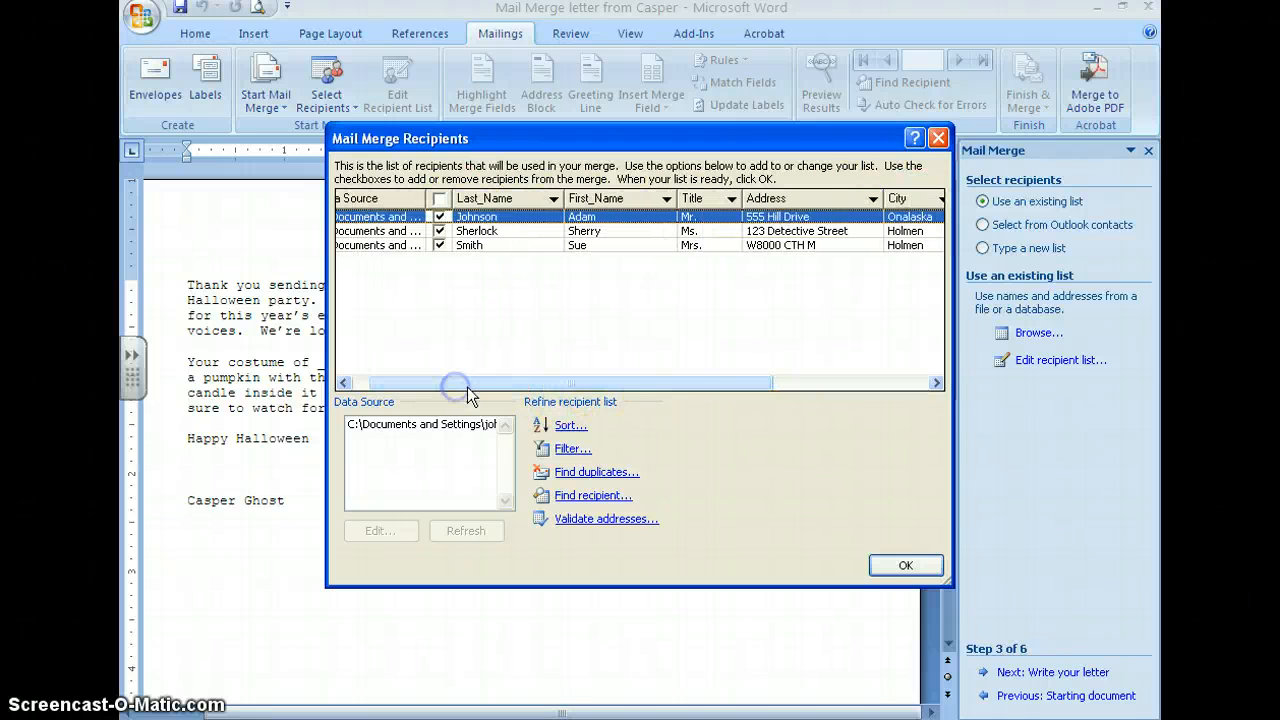
click(915, 565)
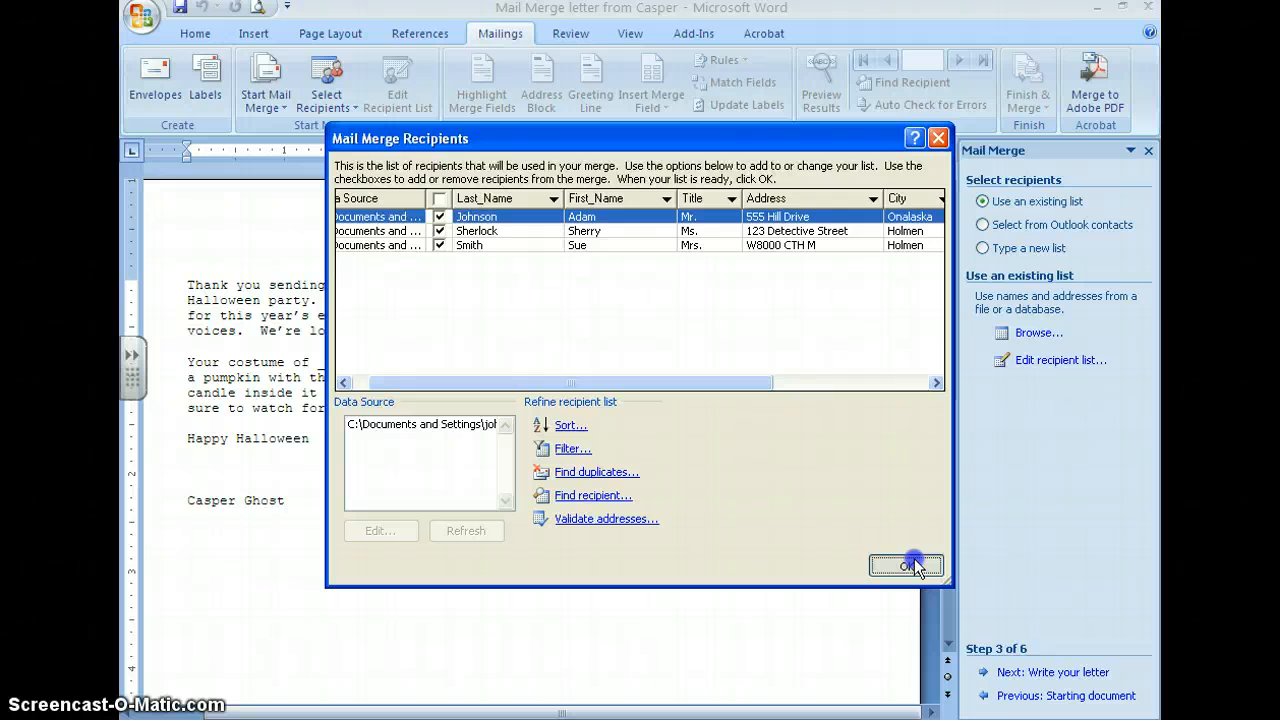
click(1055, 673)
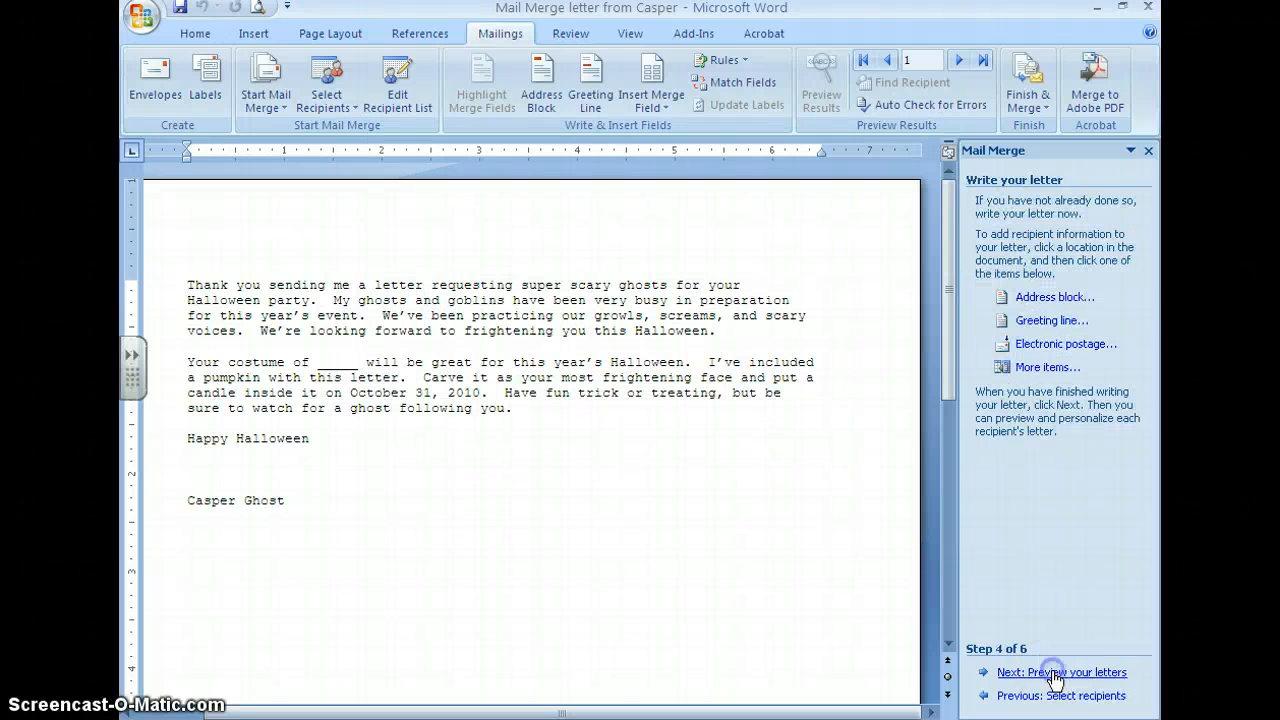
Enter the sender's street address and the city, state and ZIP on two lines above the letter's first paragraph
click(191, 286)
key(Return)
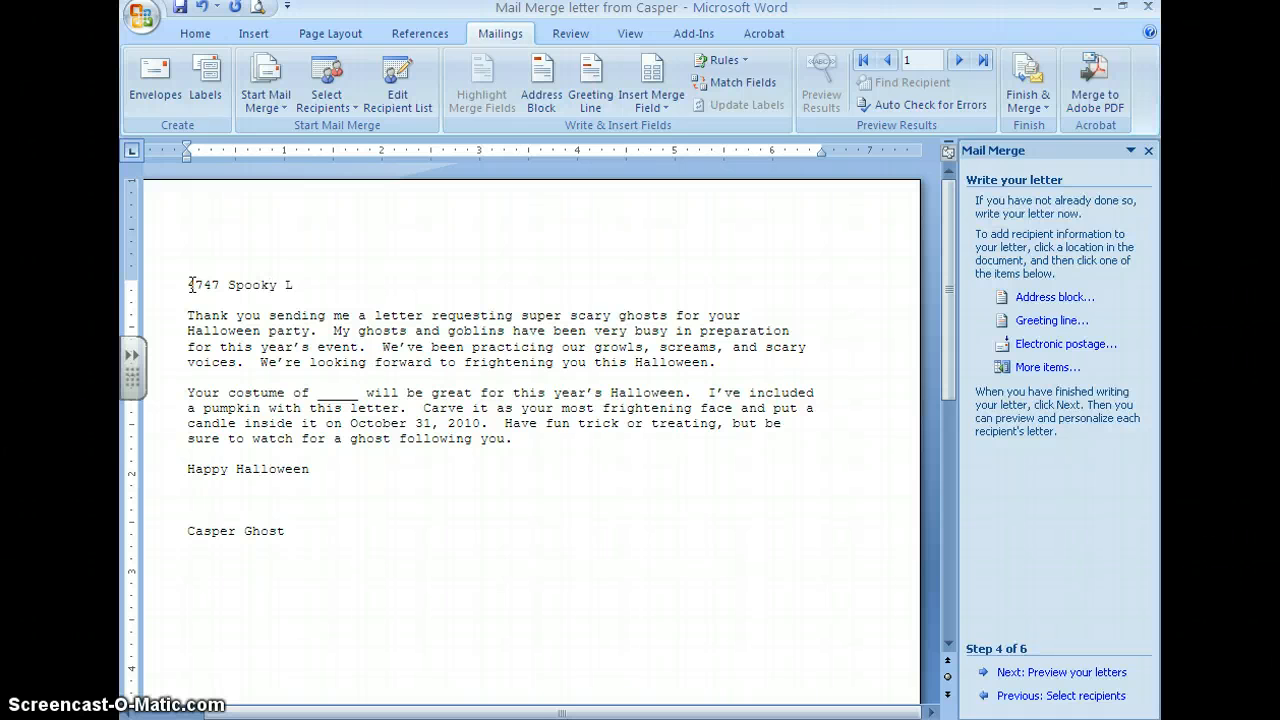
text(ane)
key(Return)
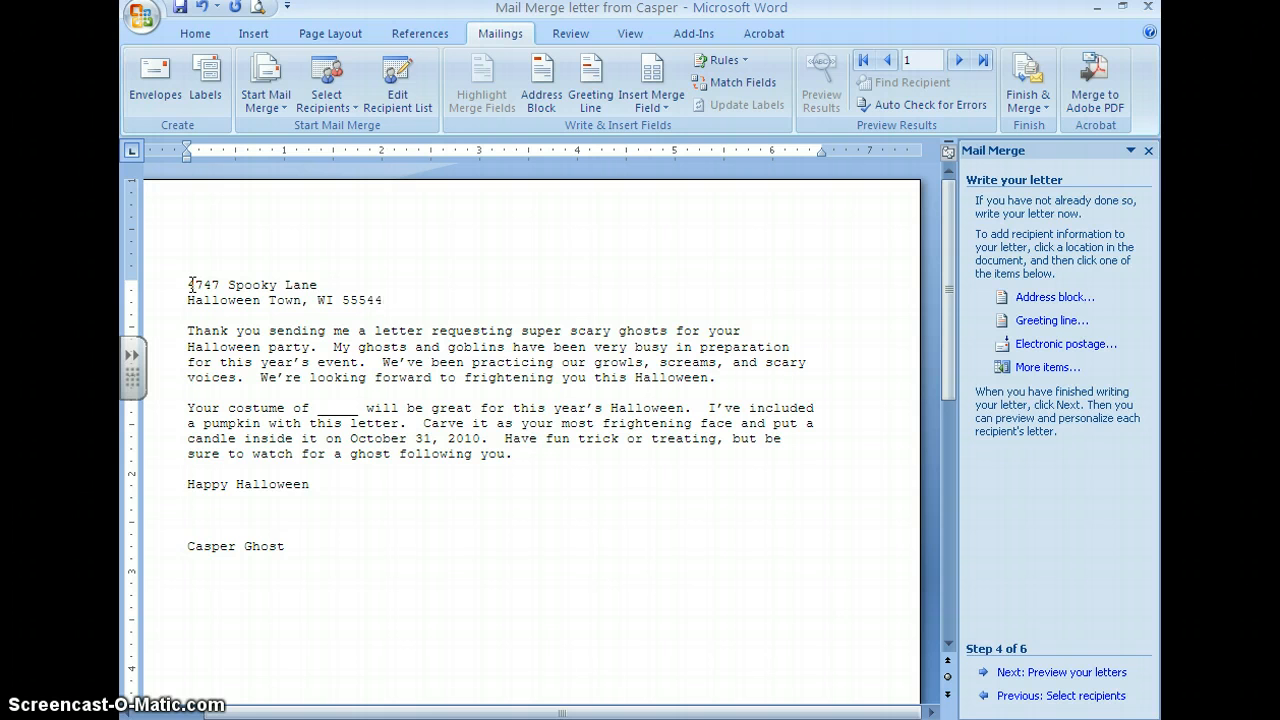
Date the letter October 5, 2011, one blank line below the return address, and leave blank lines after the date
key(Return)
key(Return)
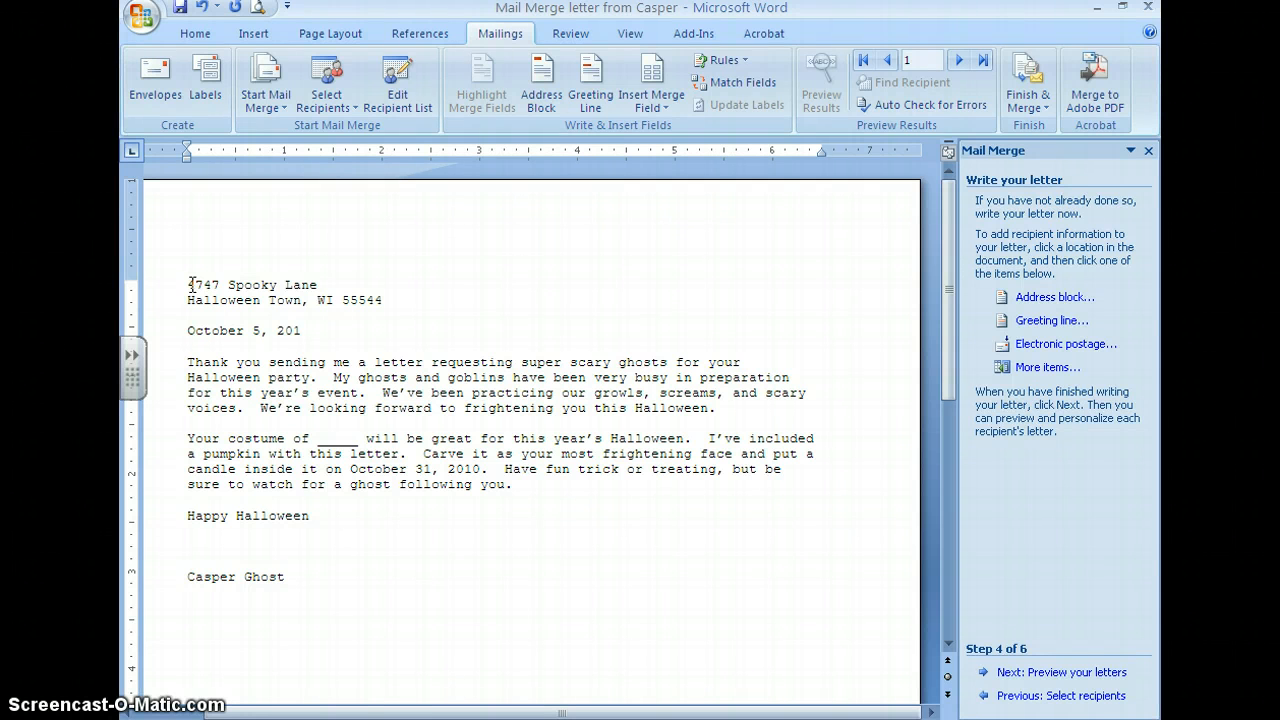
key(Return)
key(Return)
key(Return)
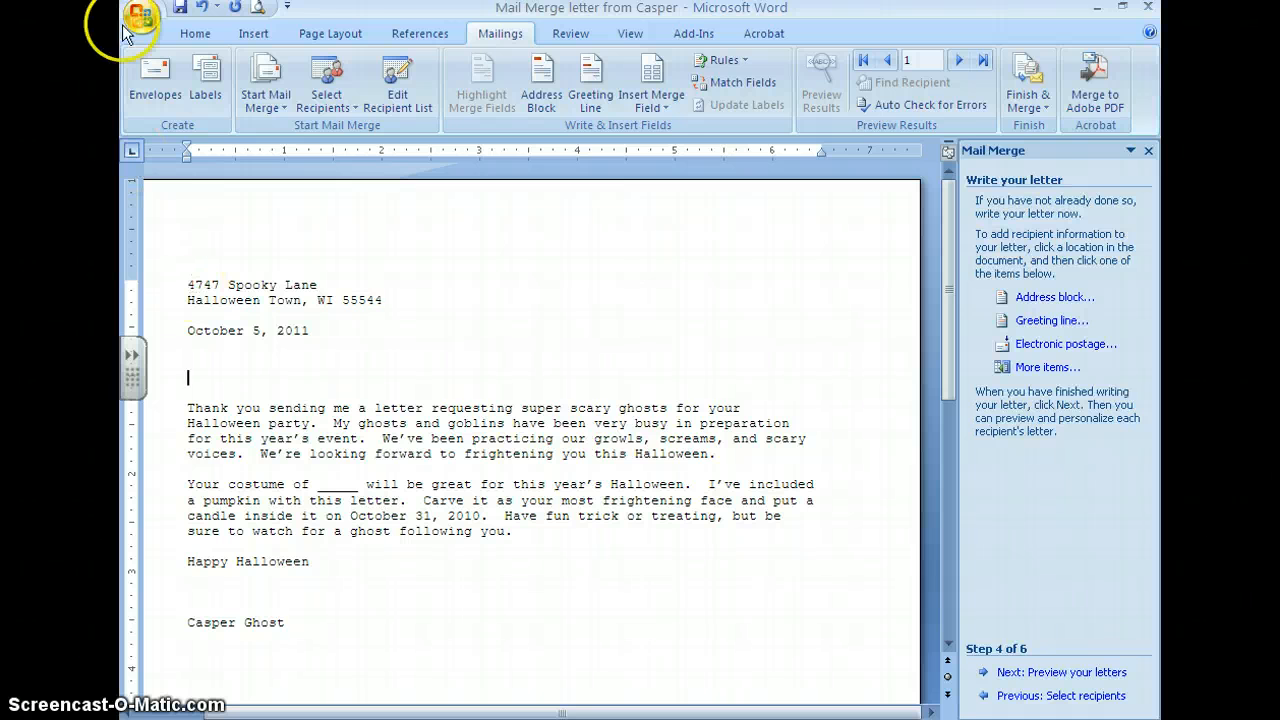
Show the paragraph marks and add one more blank line between the date and the letter body
click(195, 33)
click(669, 70)
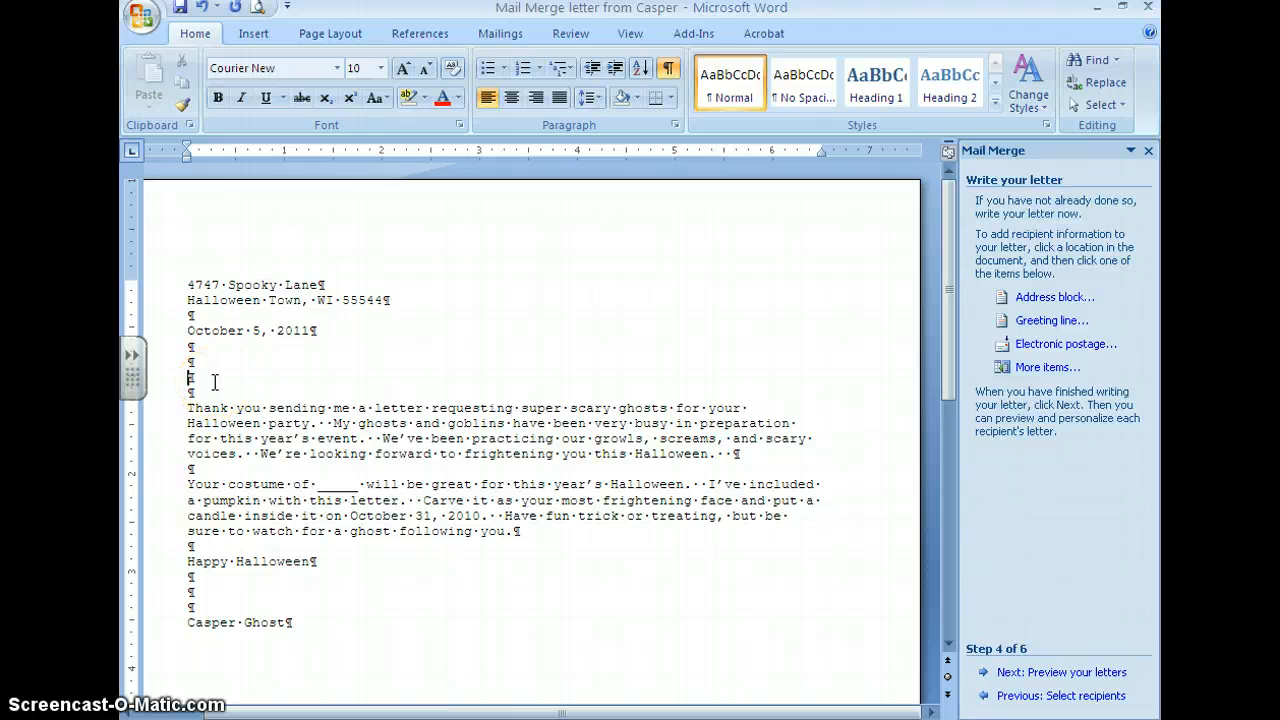
key(Return)
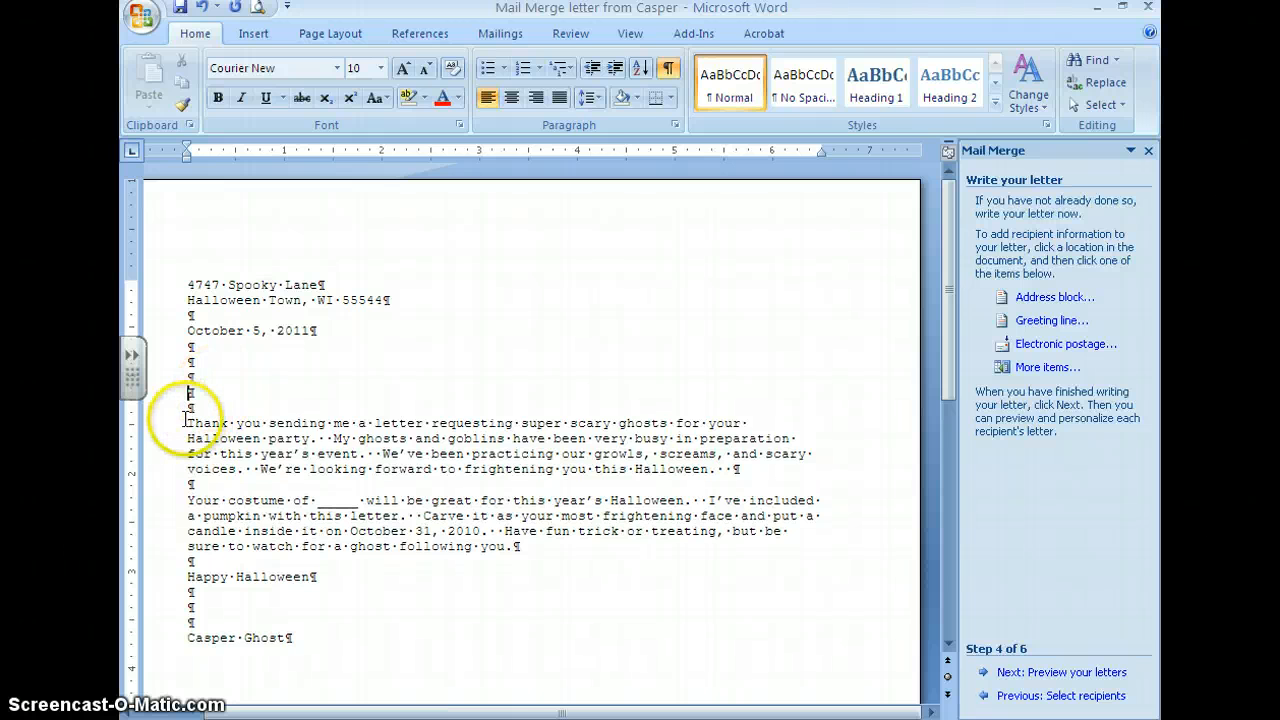
Insert the Title, First_Name and Last_Name merge fields, separated by spaces, on the fourth line below the date
click(500, 34)
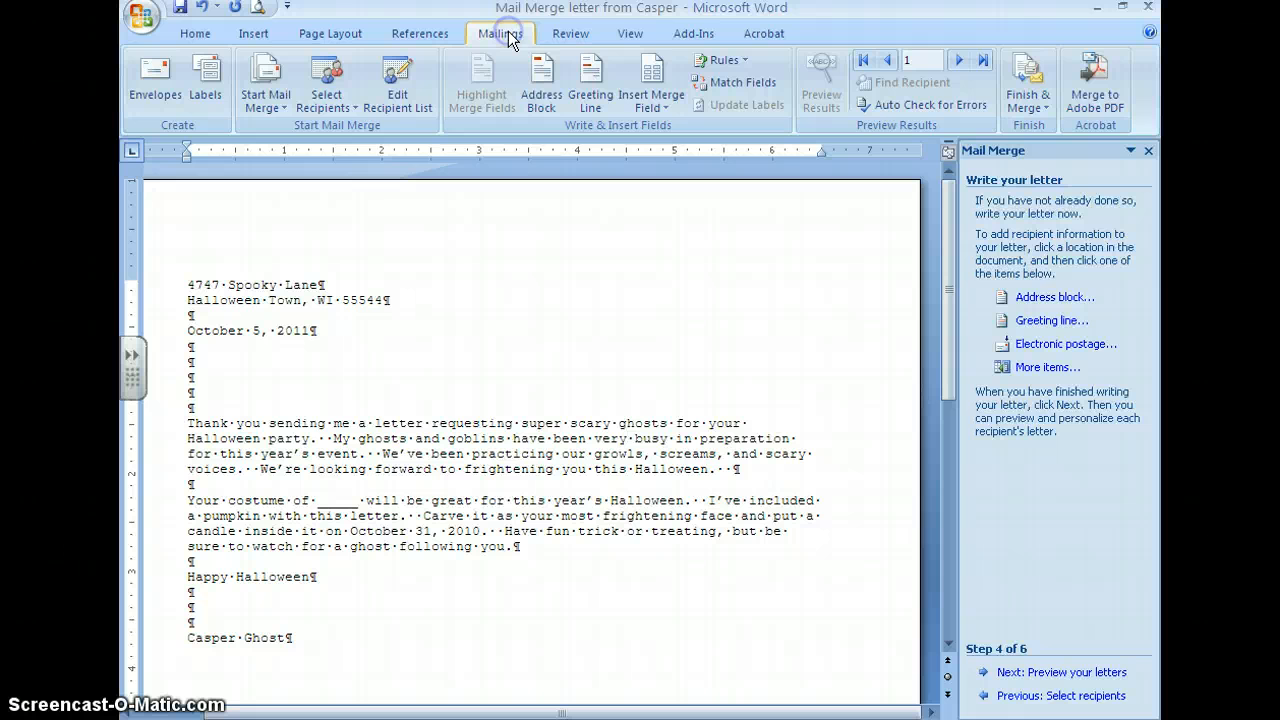
click(652, 105)
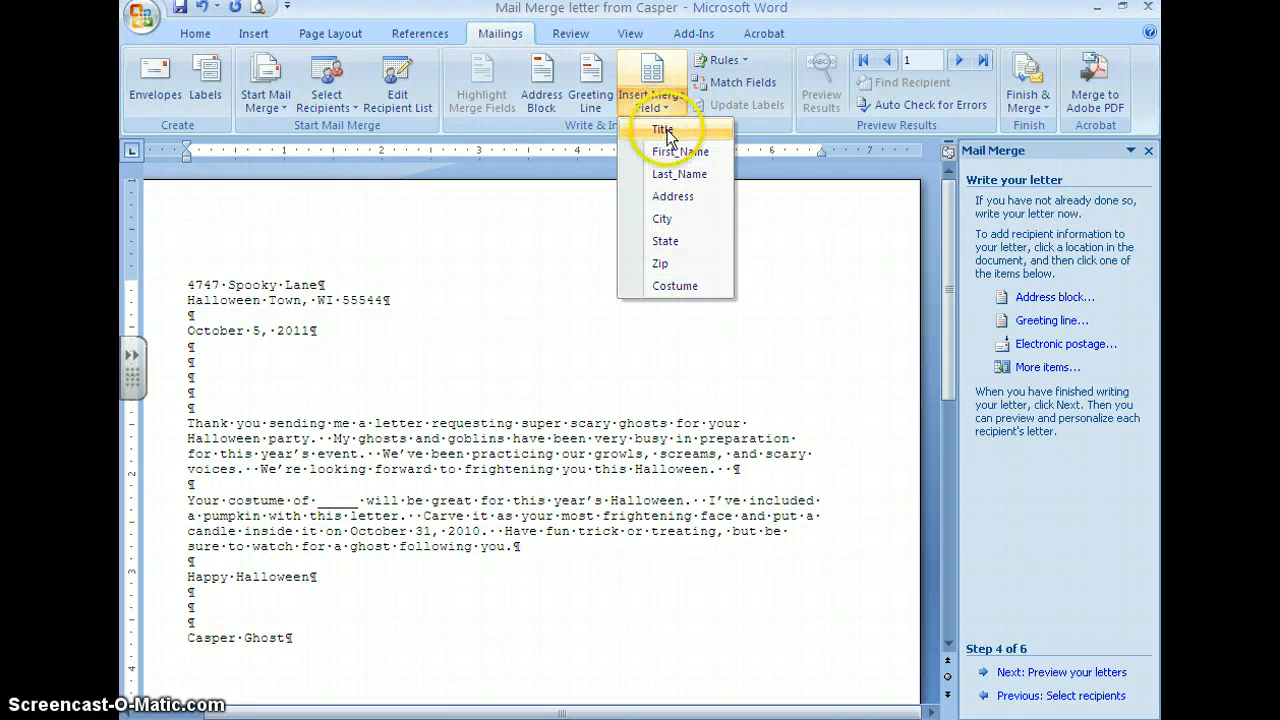
click(666, 131)
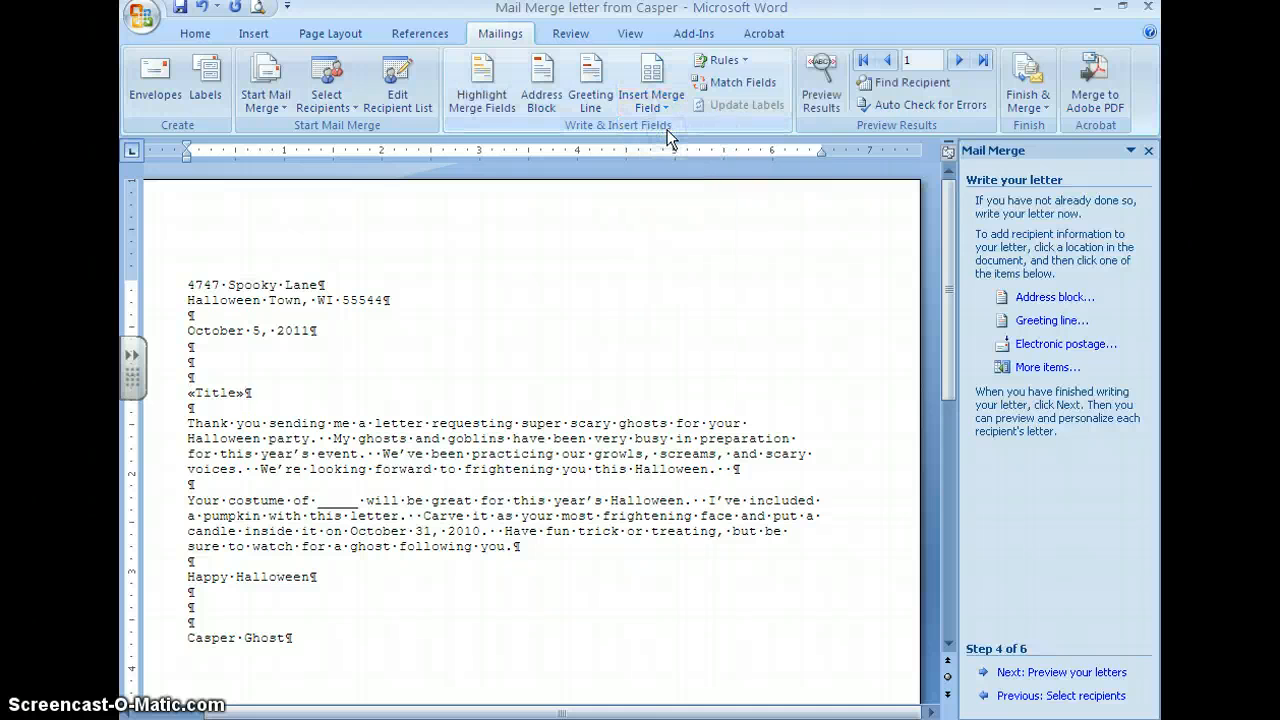
click(655, 100)
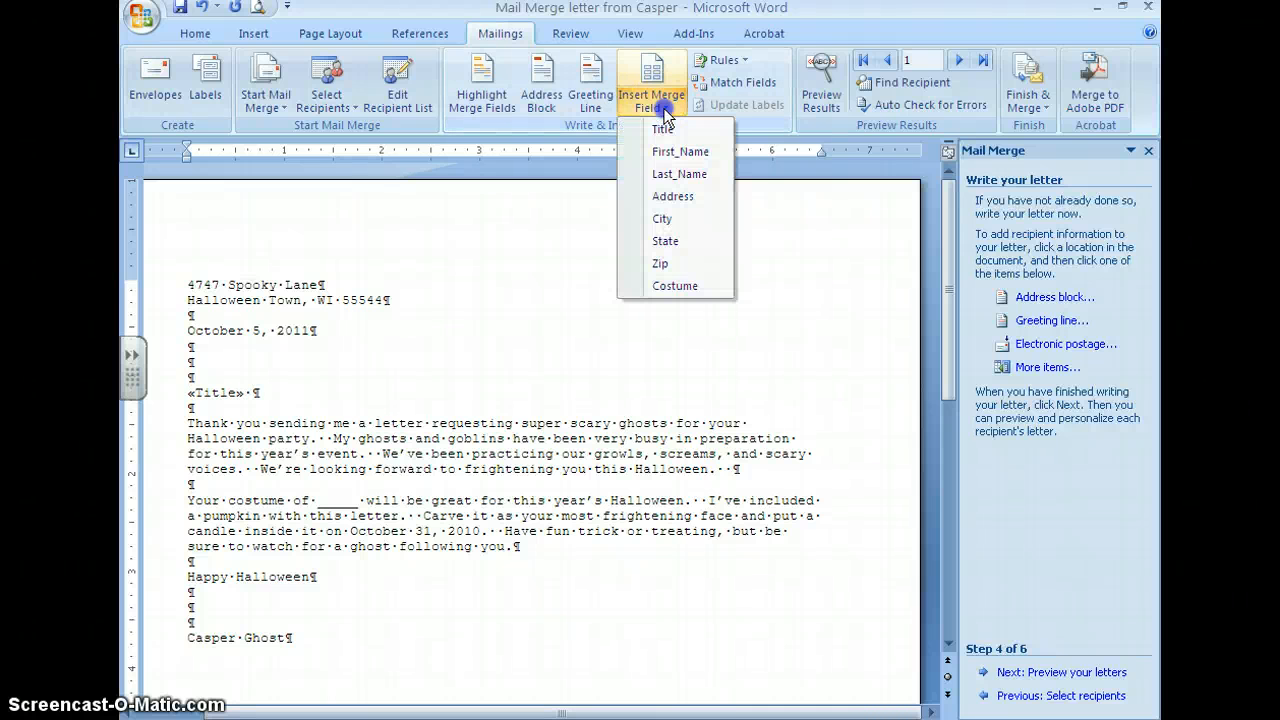
click(664, 152)
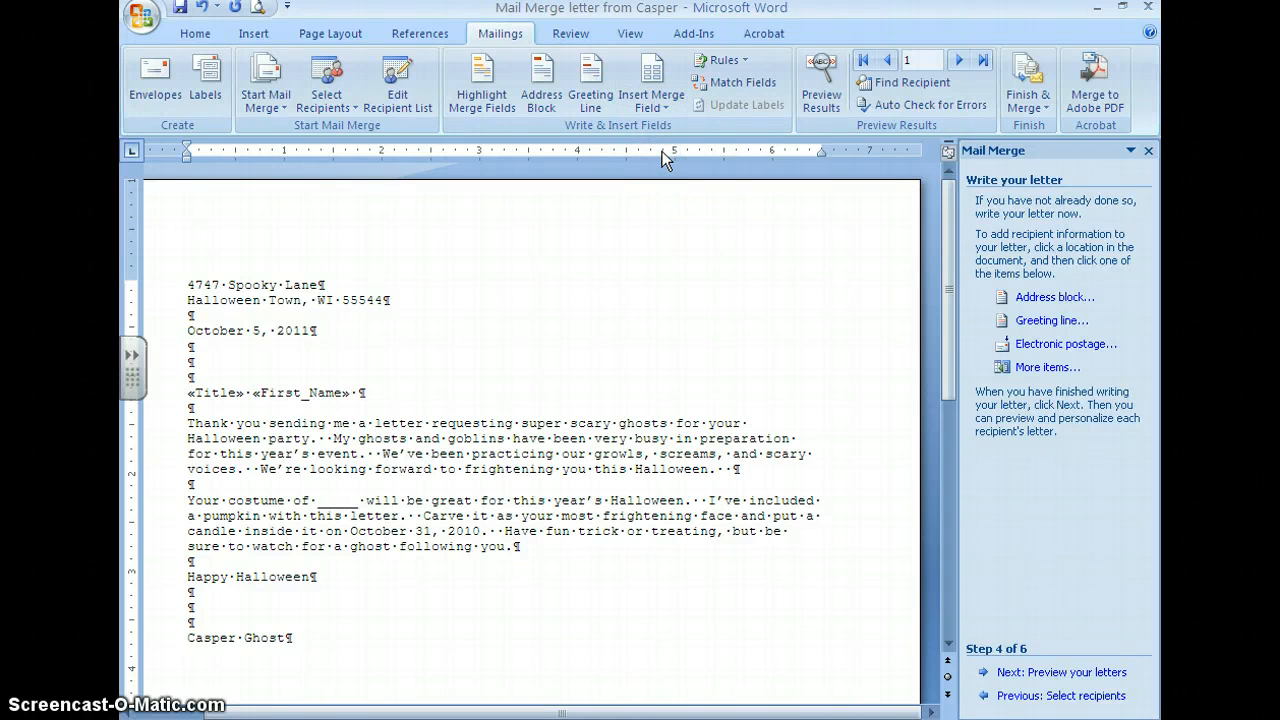
click(660, 100)
click(668, 171)
key(Return)
Insert the Address merge field below the name line, and City, State and Zip on the following line with a comma after City
click(667, 112)
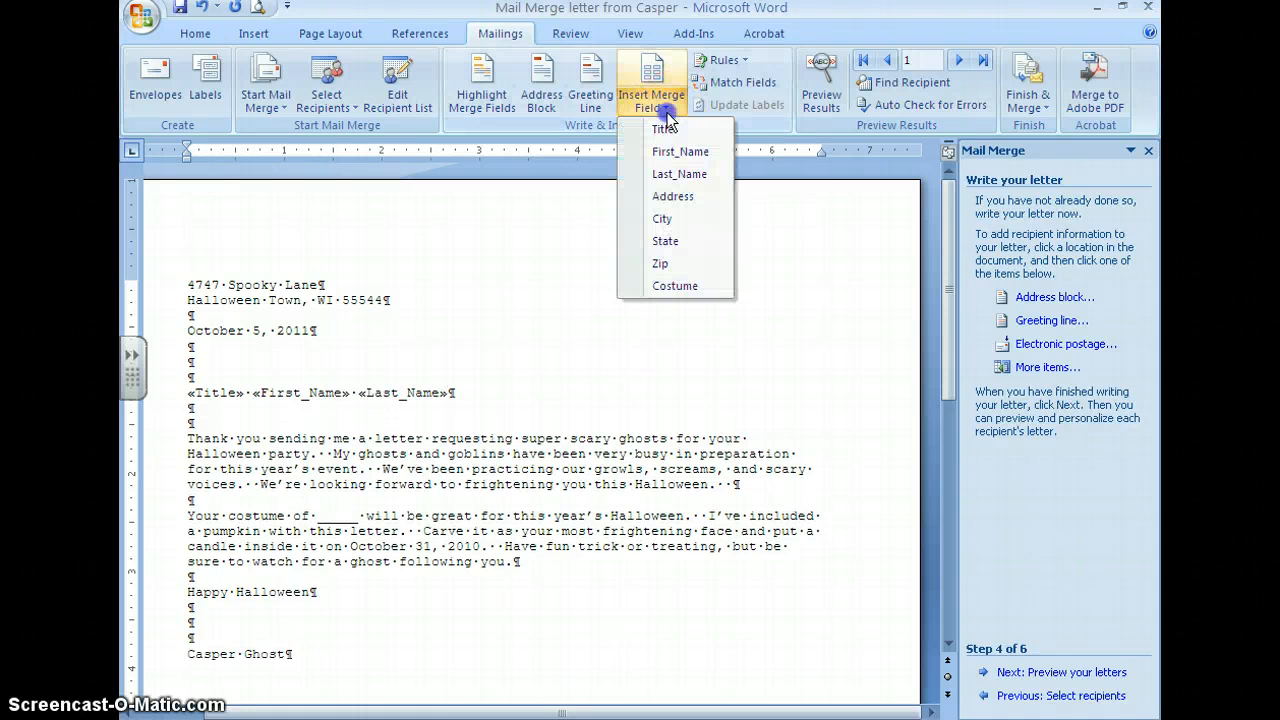
click(675, 197)
key(Return)
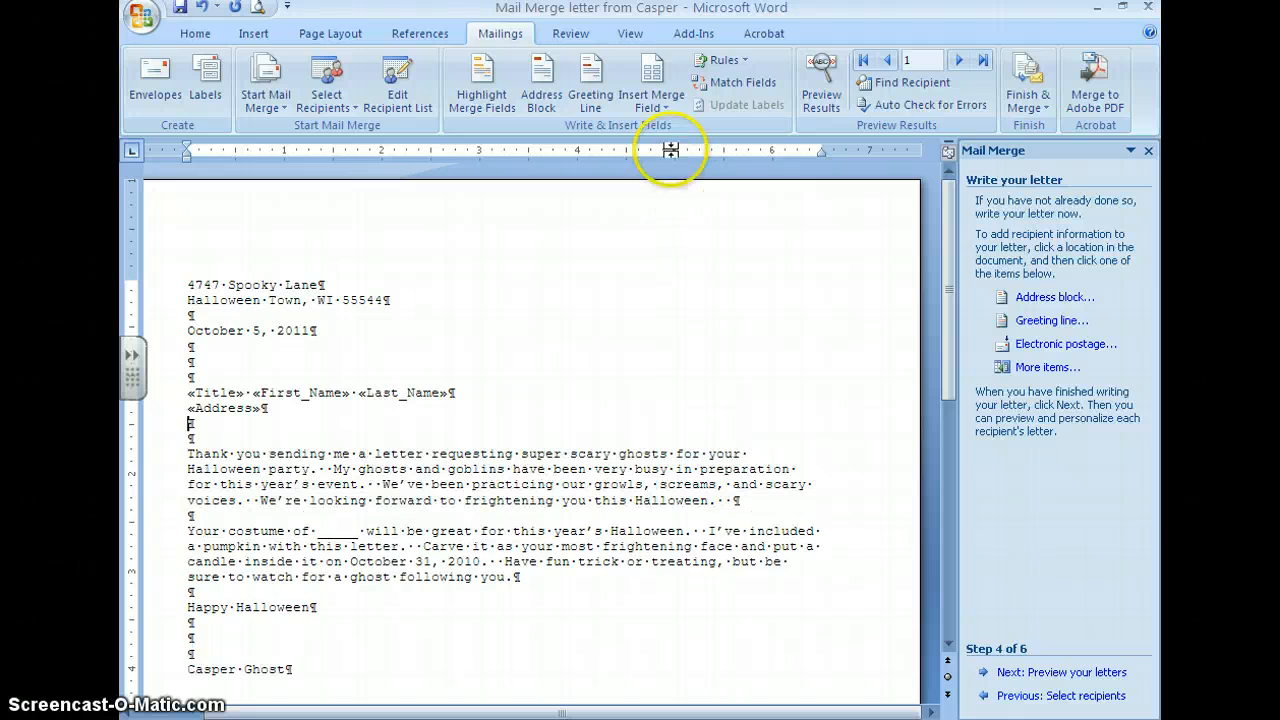
click(660, 100)
click(666, 220)
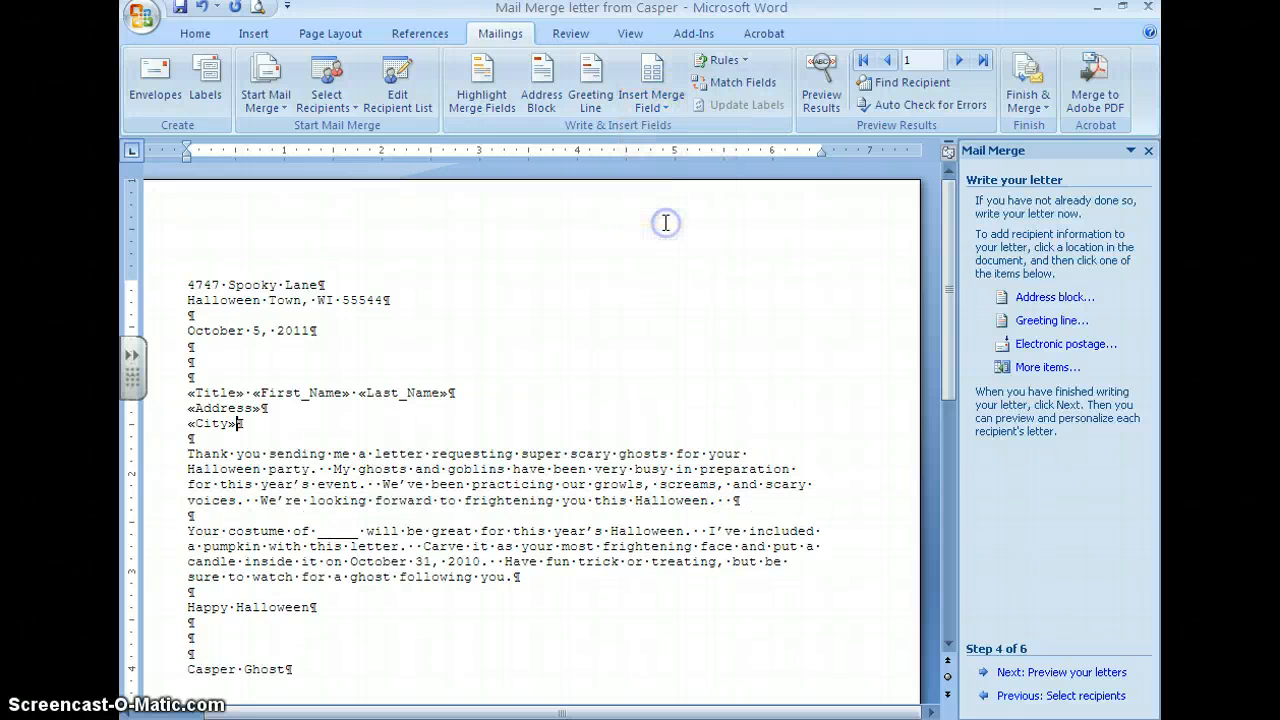
click(652, 100)
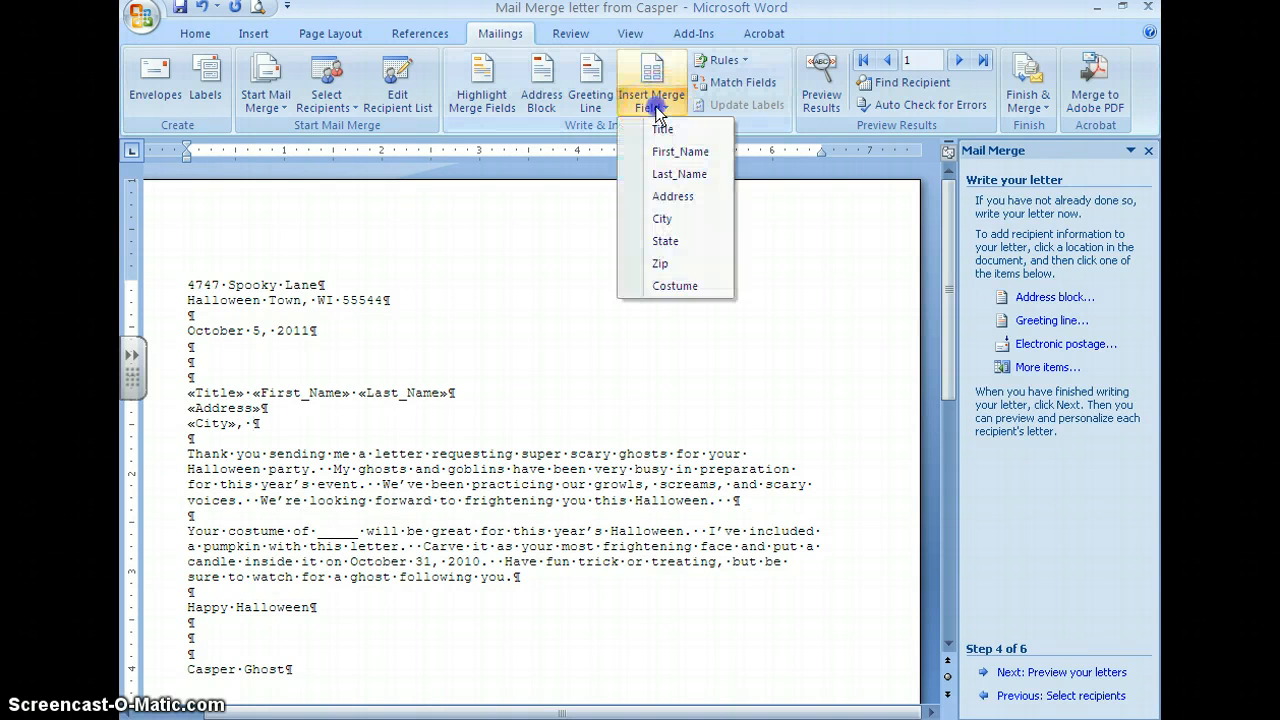
click(660, 243)
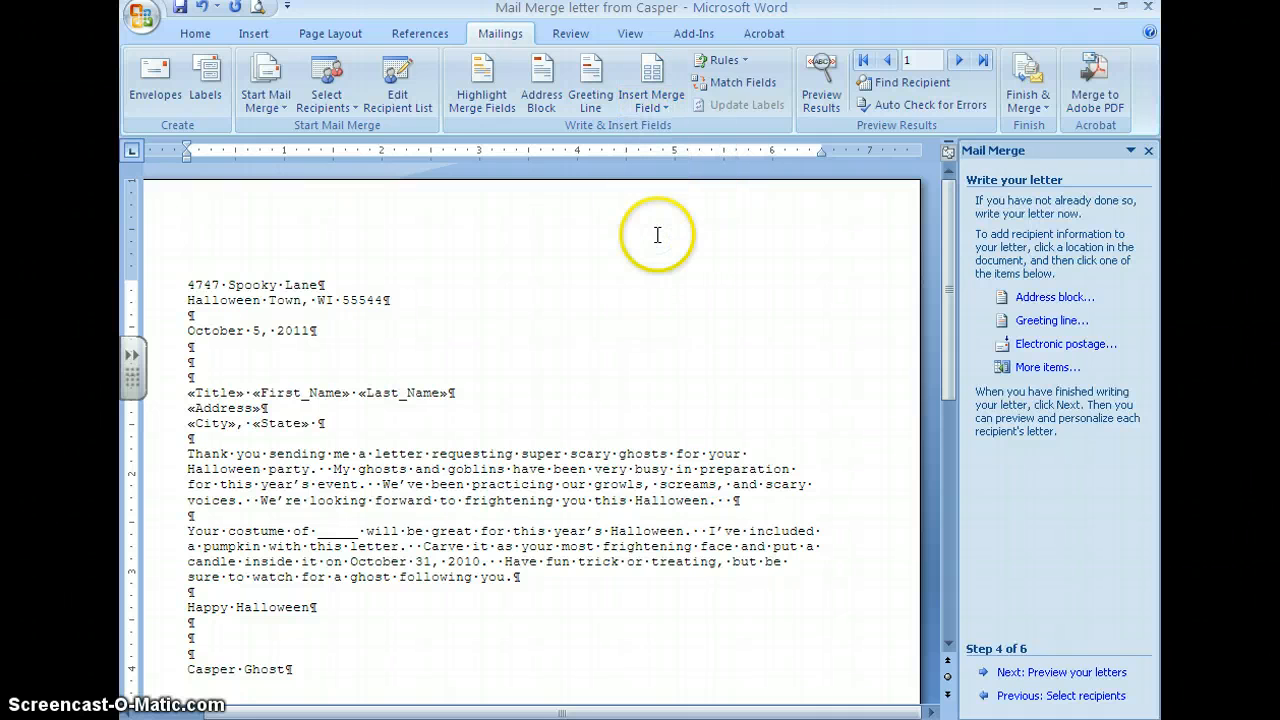
click(652, 104)
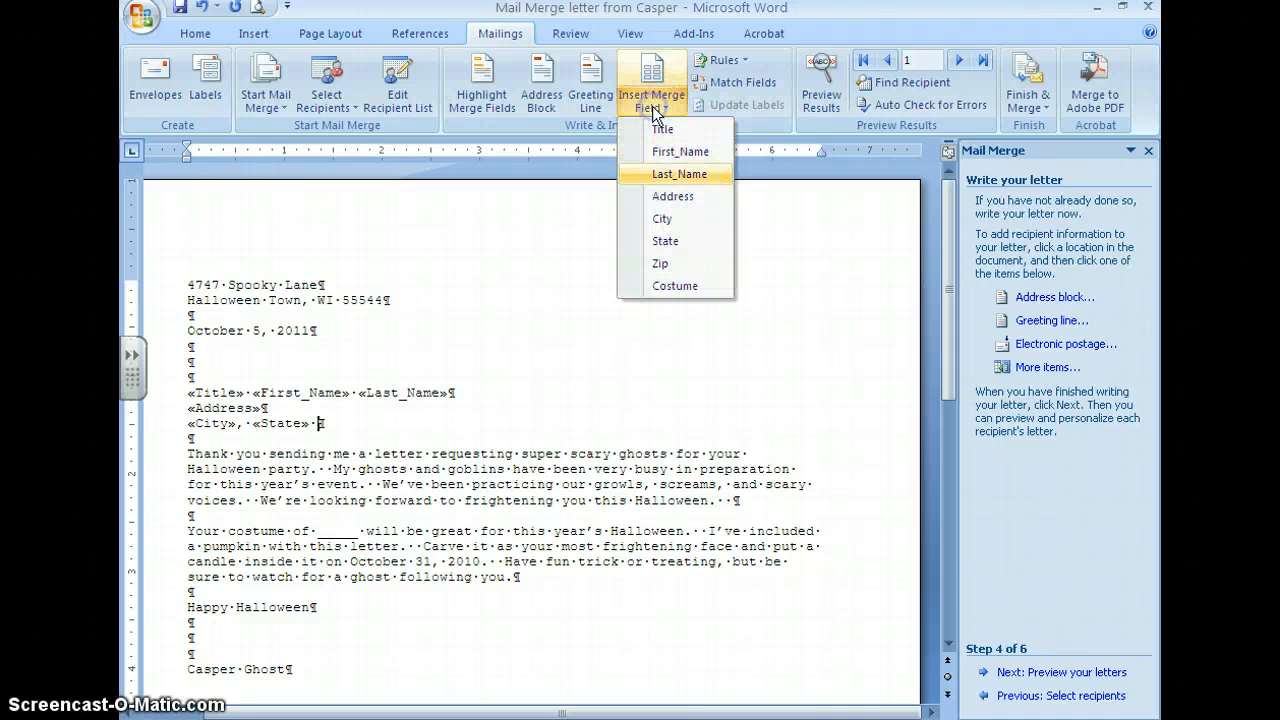
click(661, 264)
Add the salutation "Dear" with the Title and Last_Name merge fields and a colon, one blank line below the recipient's address
key(Return)
key(Return)
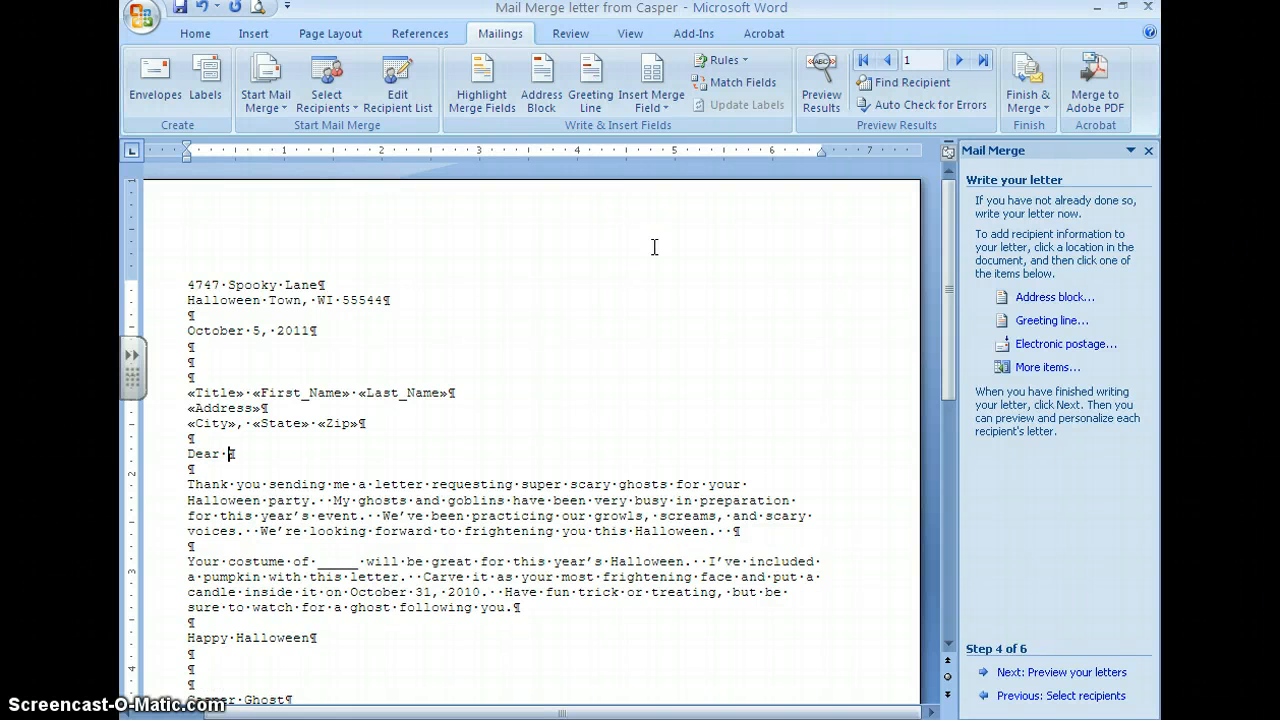
click(657, 107)
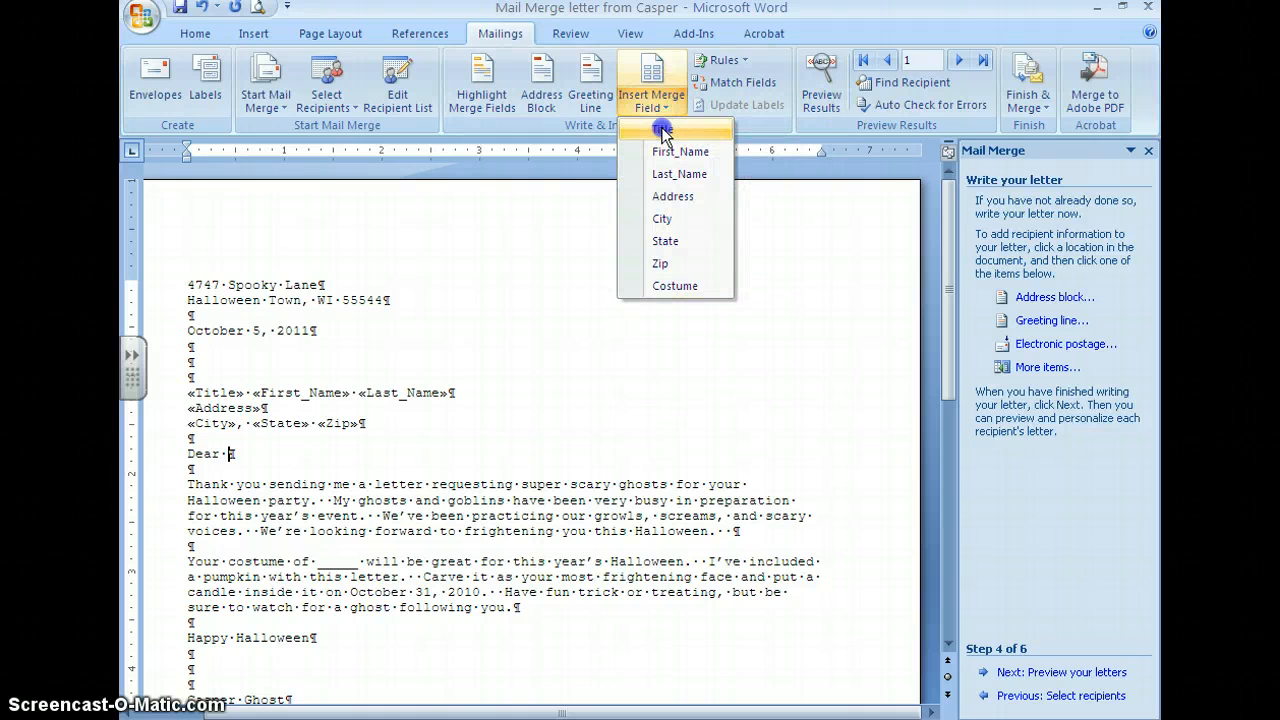
click(663, 129)
click(660, 110)
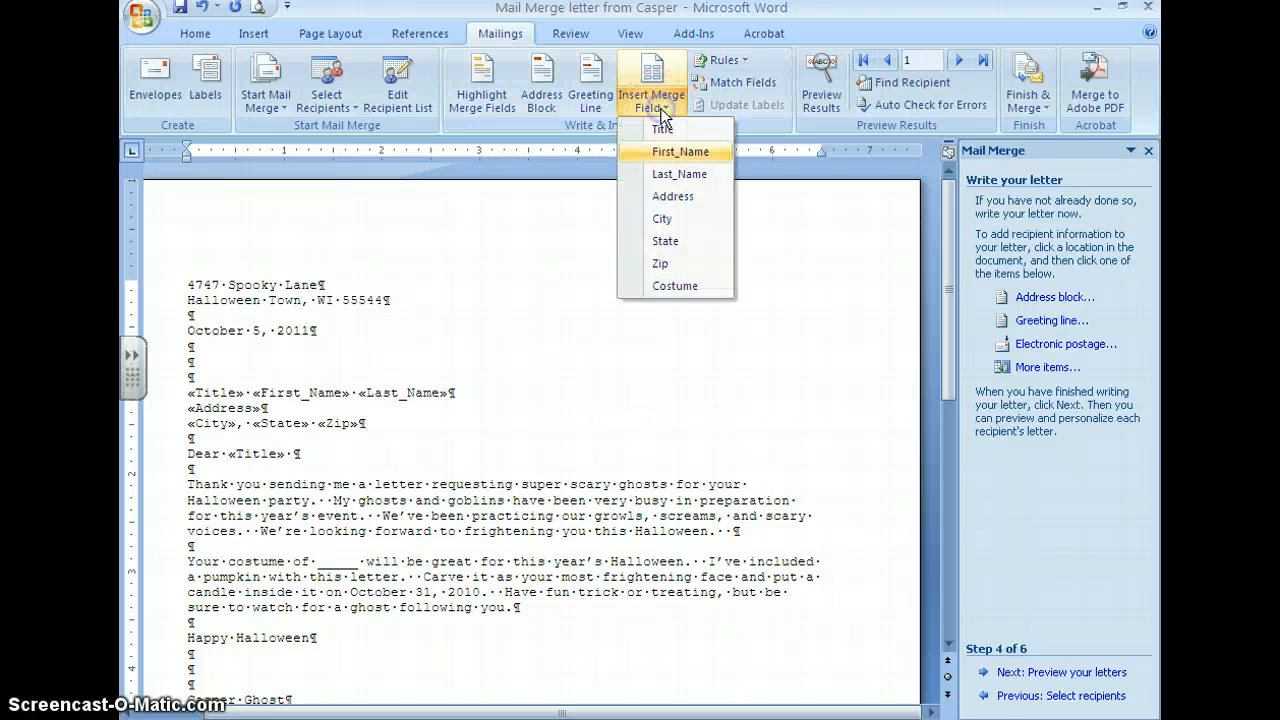
click(679, 174)
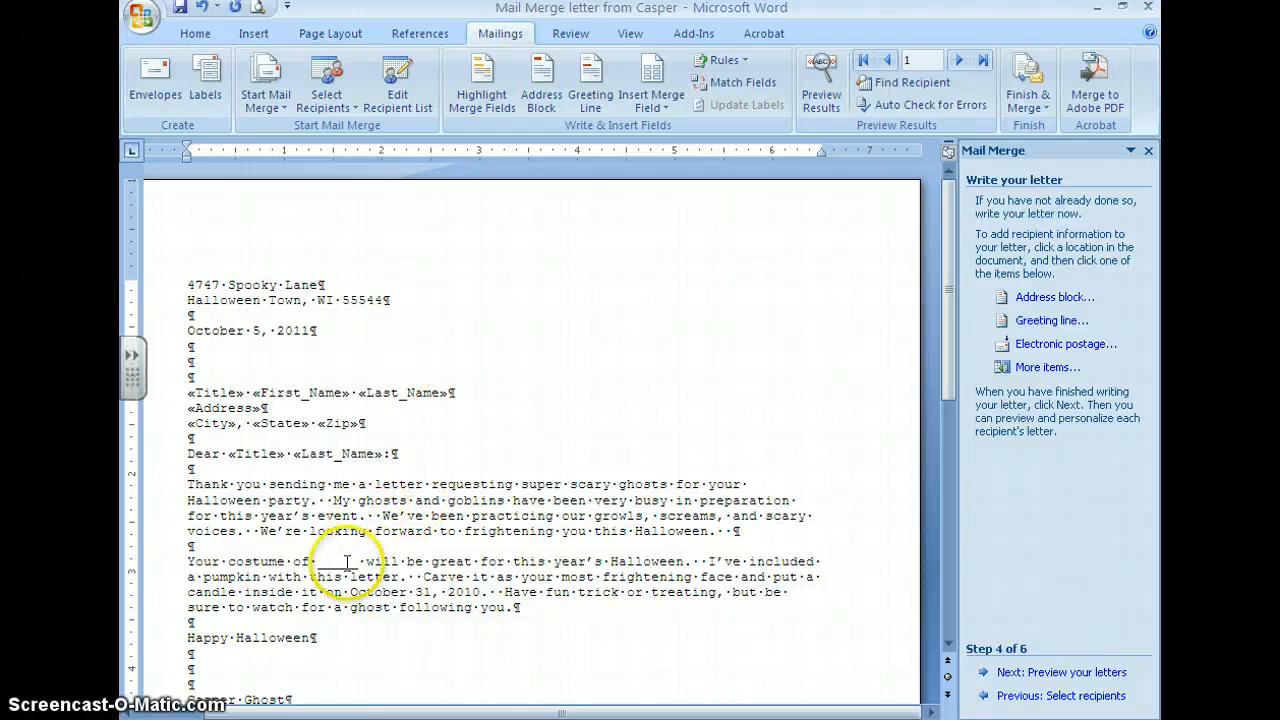
Replace the underlined blank after "Your costume of" with the Costume merge field and check the spacing on both sides of it
drag(315, 563, 356, 561)
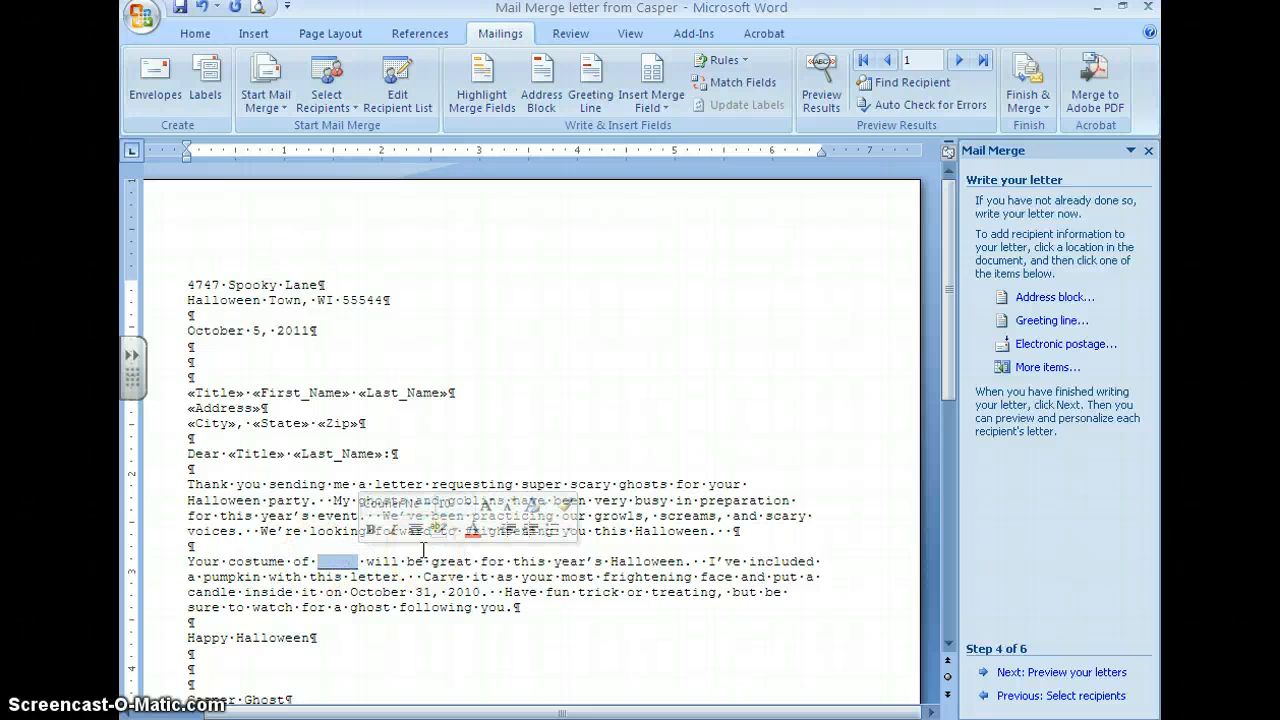
key(Delete)
click(673, 107)
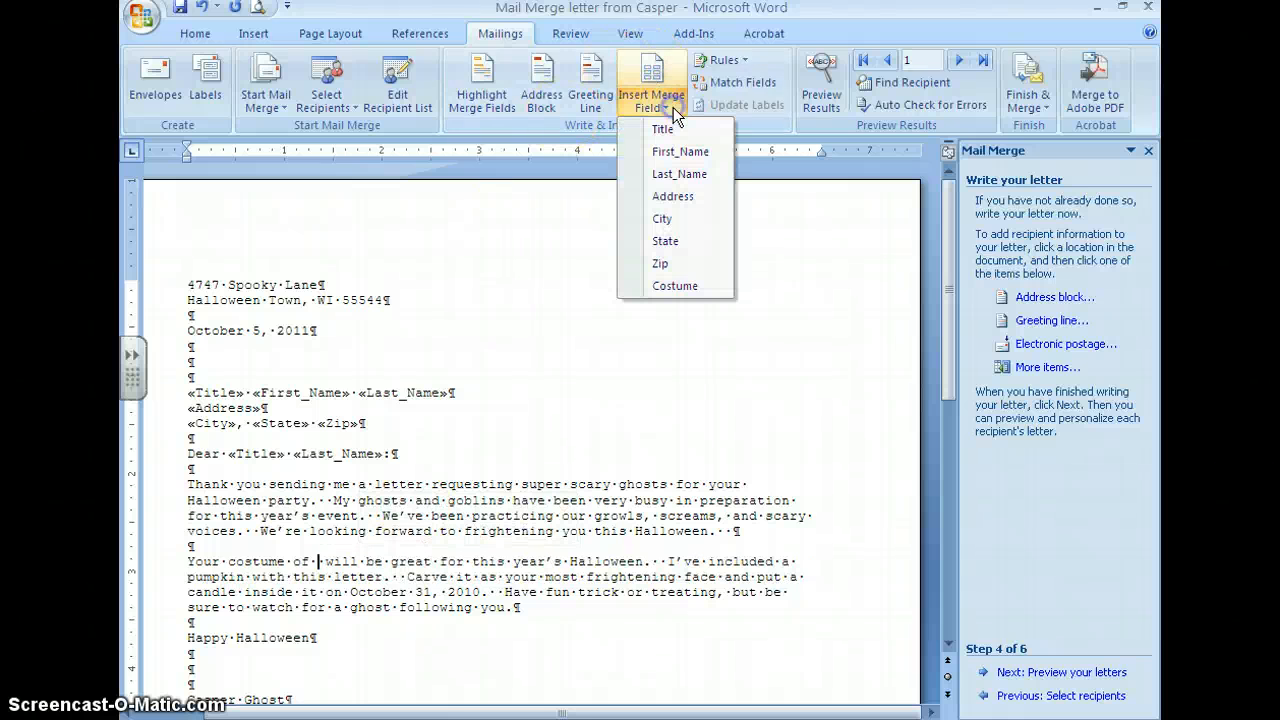
click(673, 285)
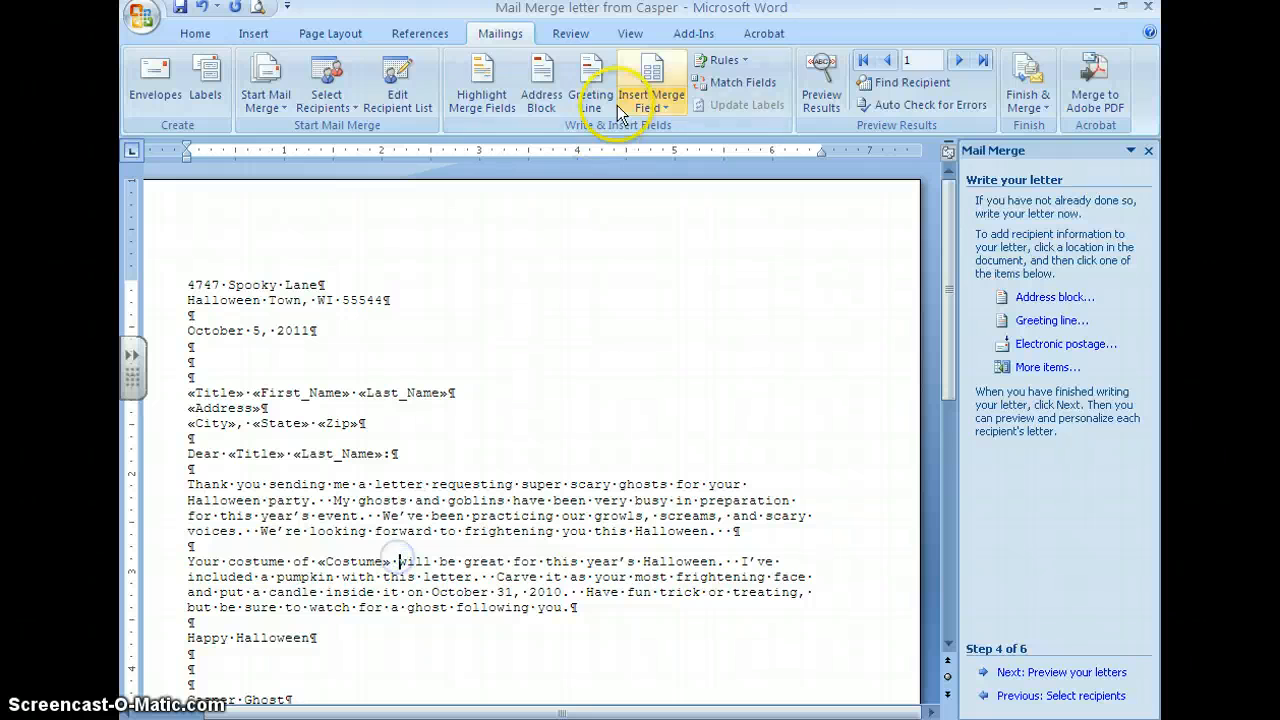
click(195, 33)
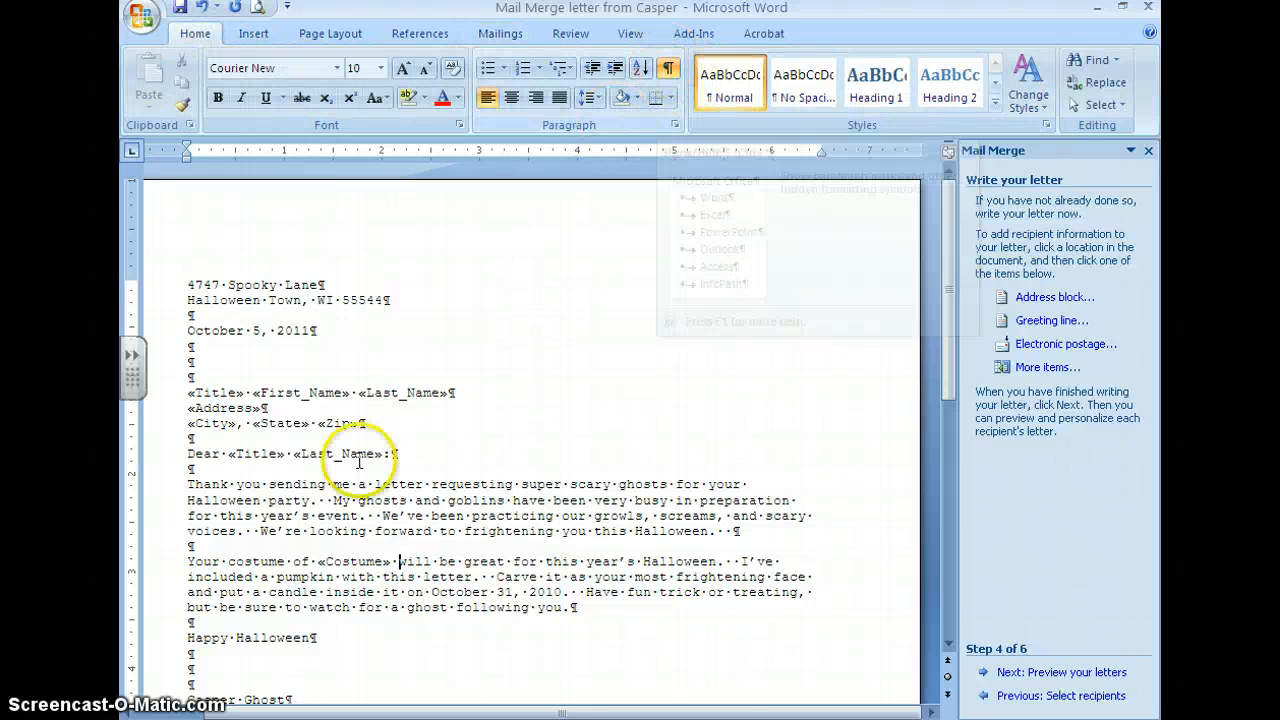
click(307, 561)
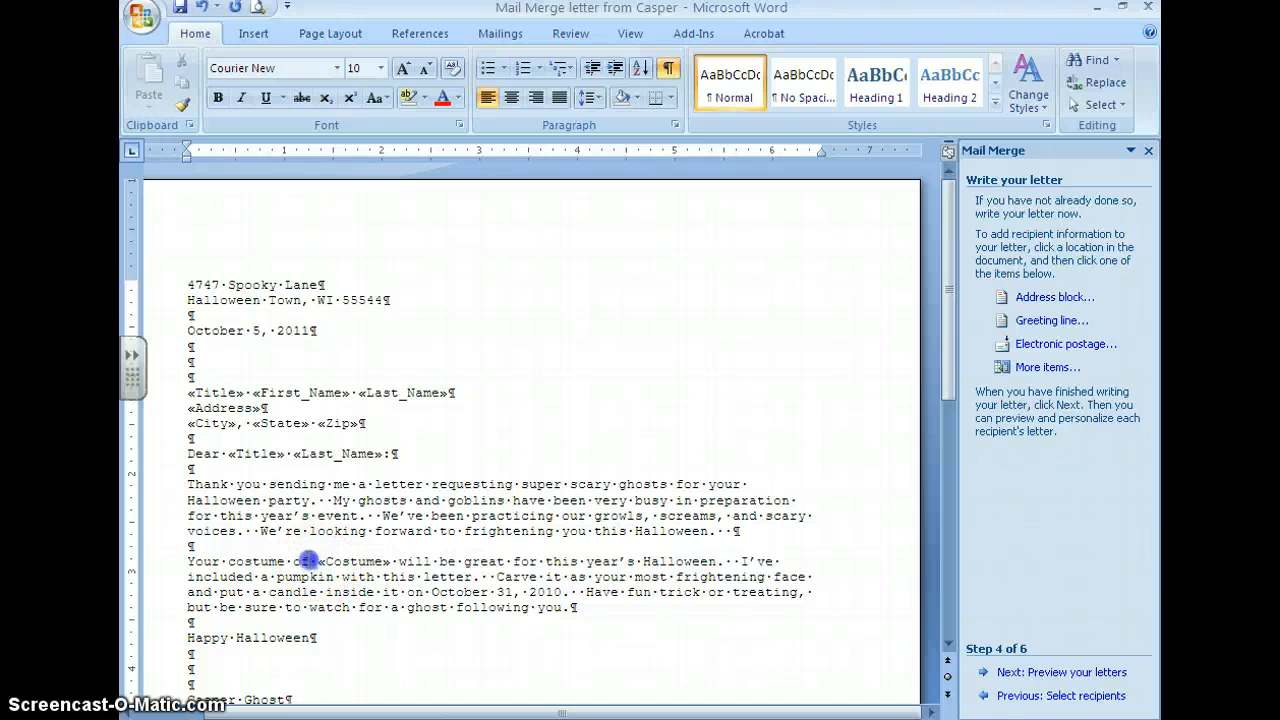
click(400, 563)
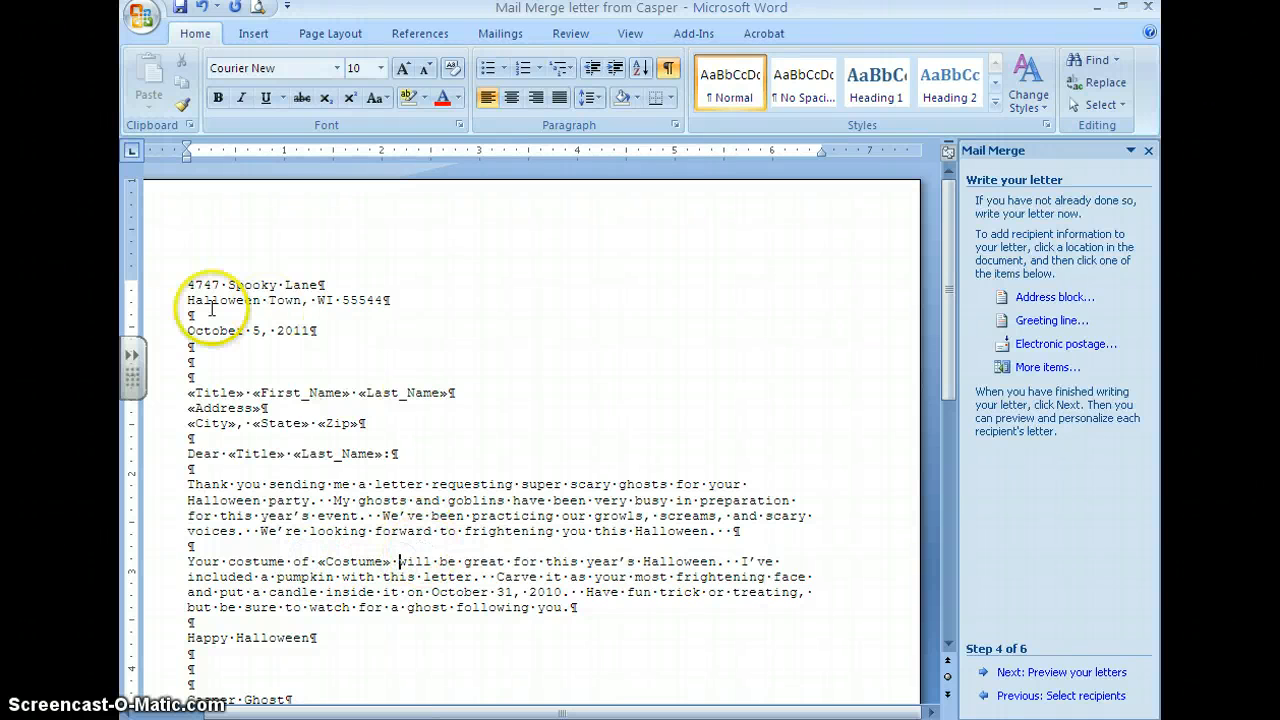
Insert four blank lines above the return address at the start of the letter
click(182, 284)
key(Return)
key(Return)
key(Return)
key(Return)
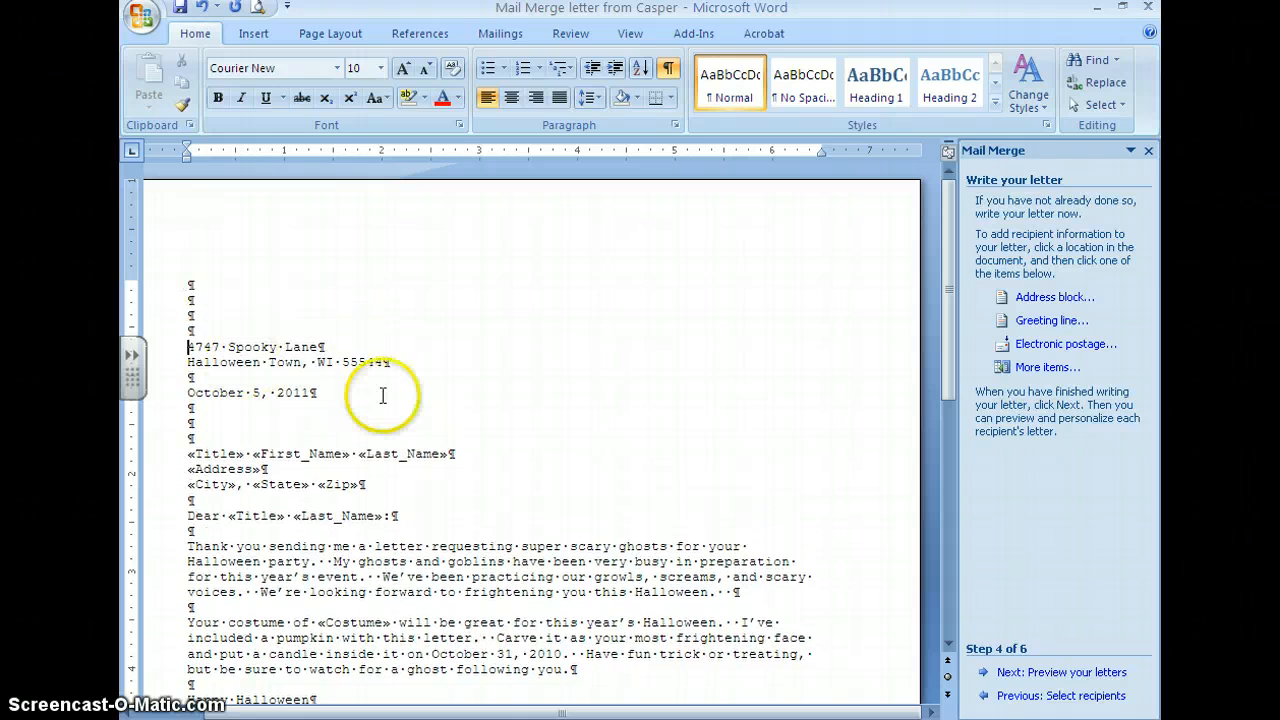
Preview the merged letter for the first recipient and add a comma after the closing "Happy Halloween"
click(1032, 673)
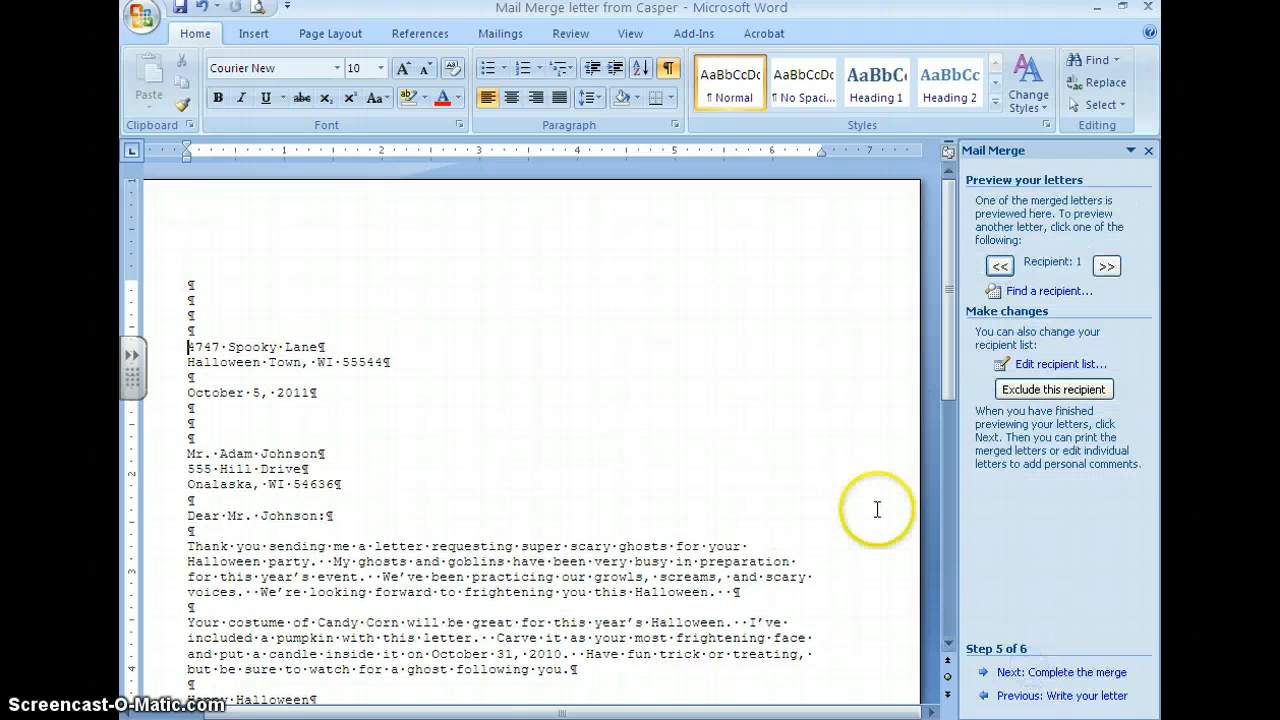
drag(941, 377, 948, 474)
click(328, 490)
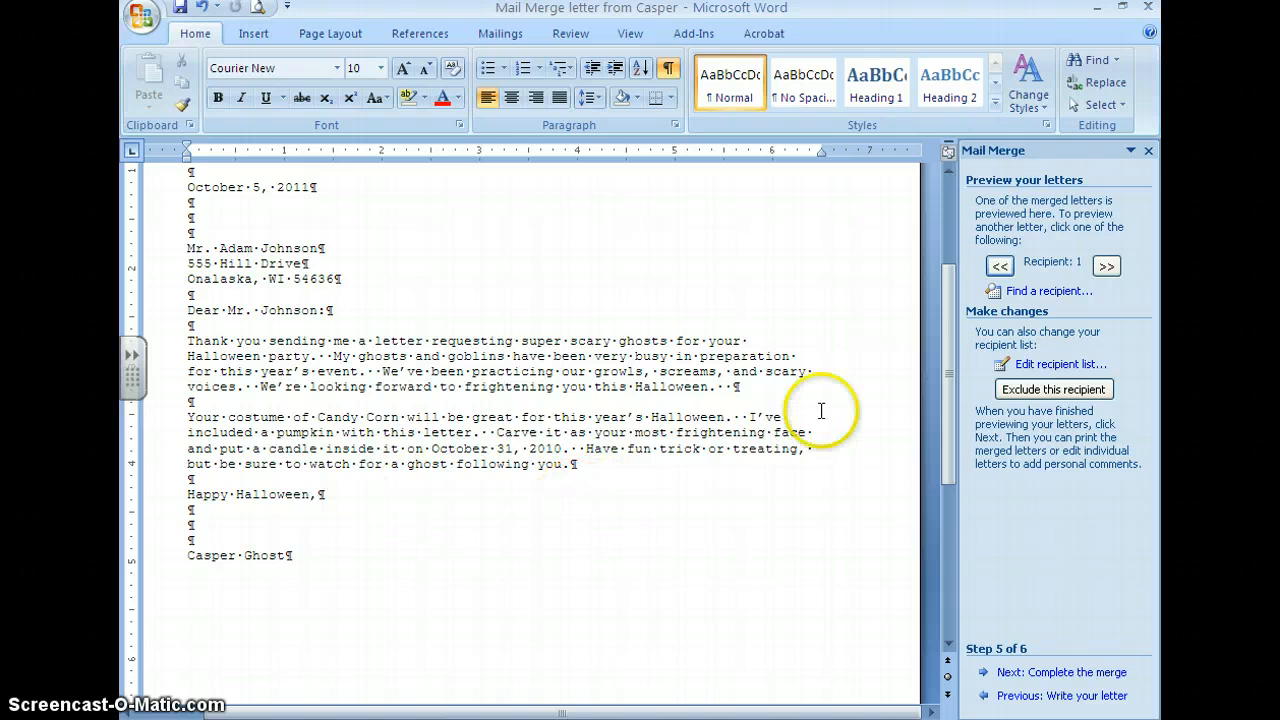
Preview the merged letters for the second and third recipients
click(1106, 267)
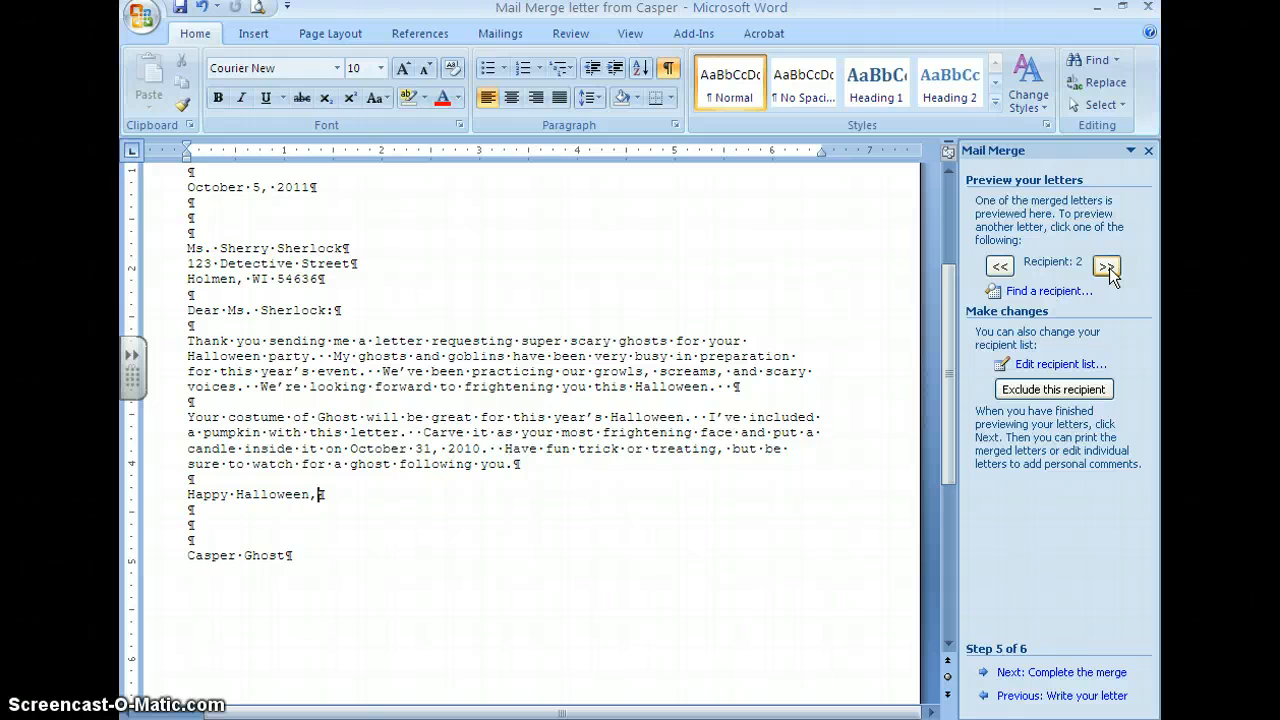
click(1106, 267)
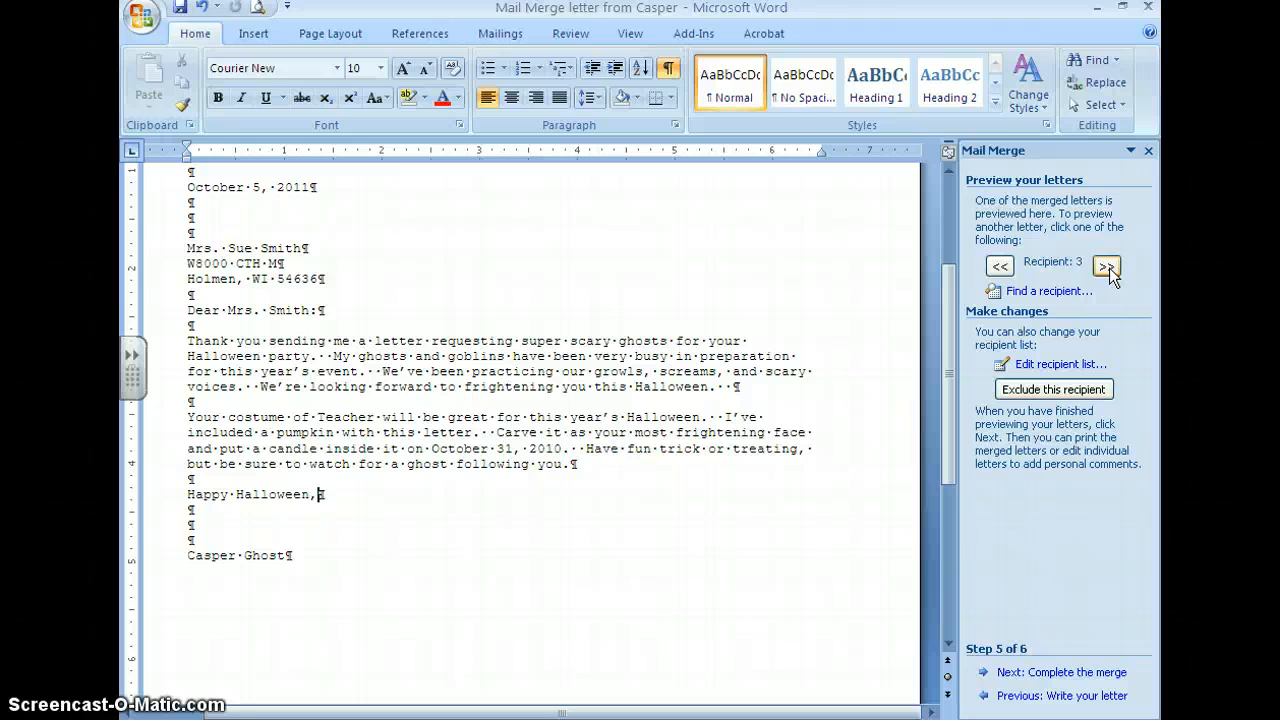
Hide the formatting marks in the letter and advance the mail merge to its final step, Complete the merge
click(668, 68)
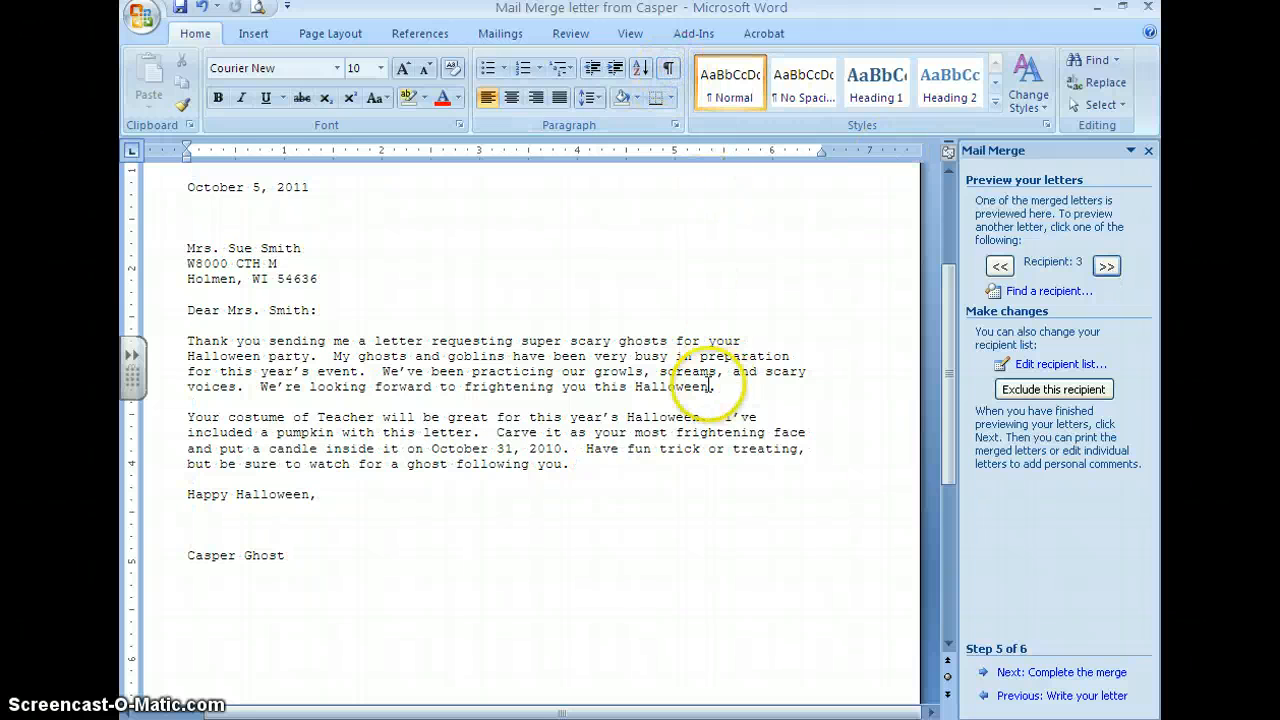
drag(946, 457, 934, 367)
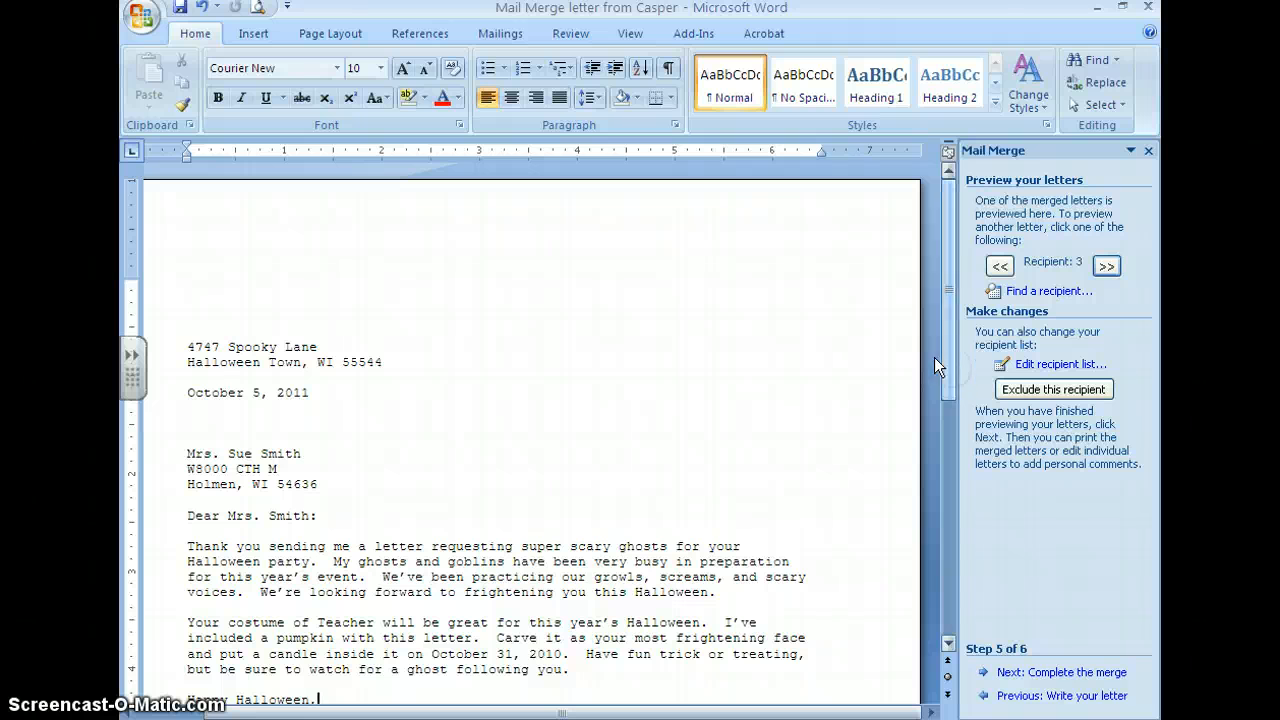
click(1077, 683)
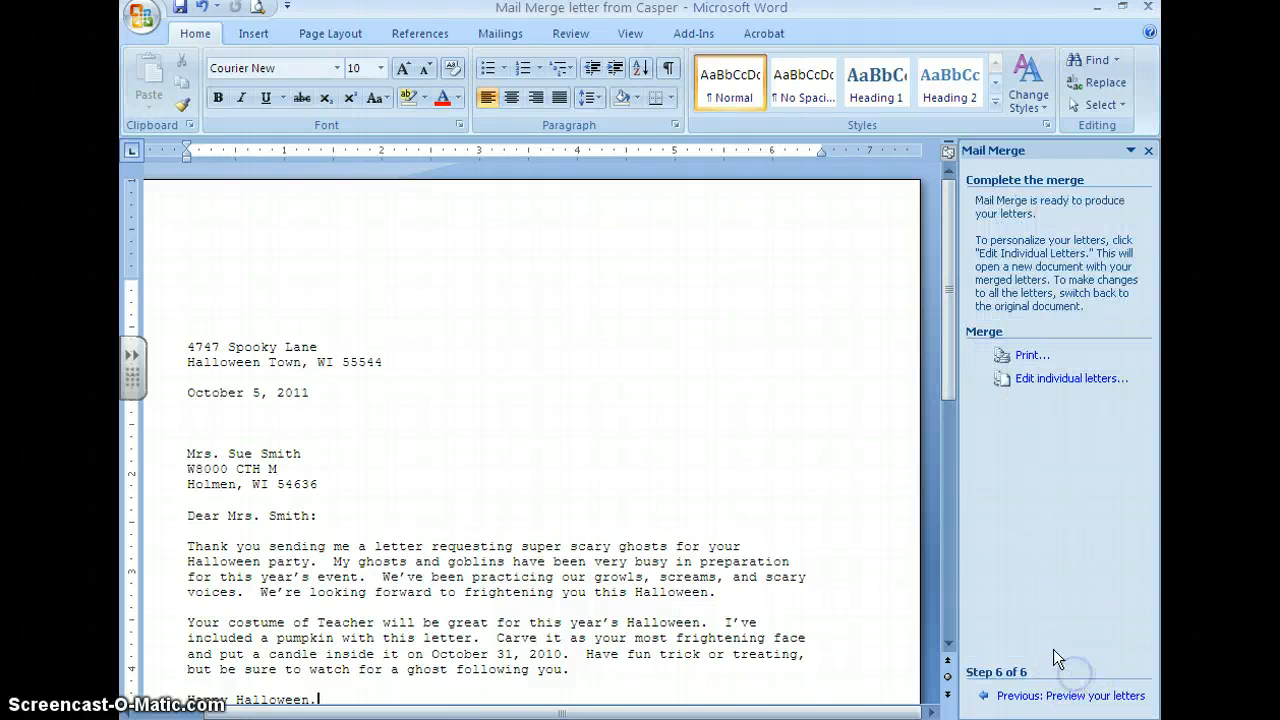
Set up printing of the merged letters for records 2 to 2 only, and cancel at the printer settings
click(1028, 357)
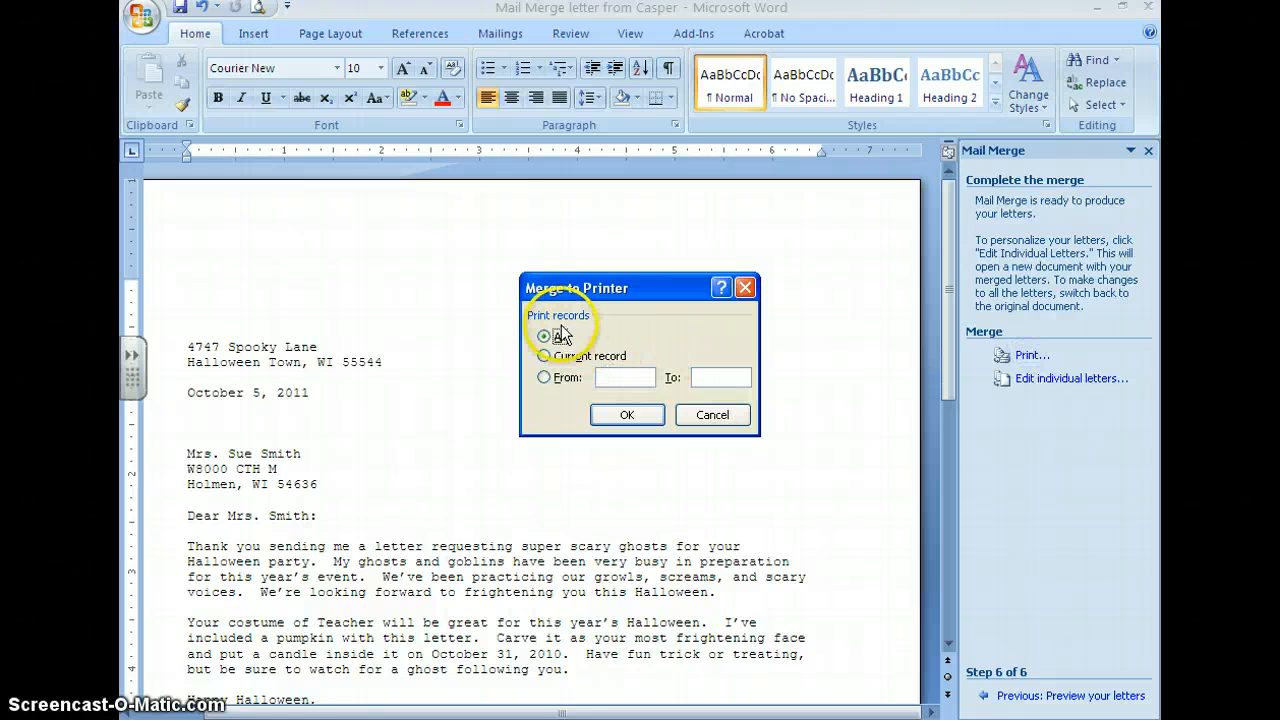
click(550, 380)
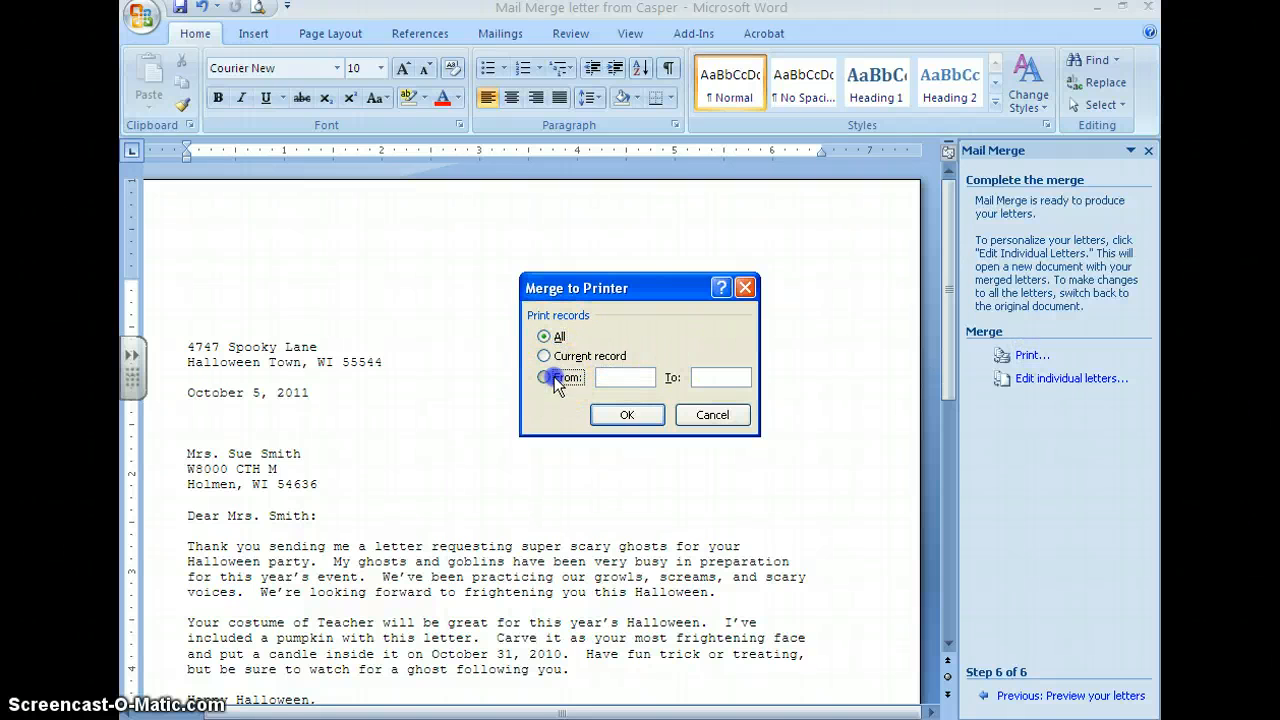
click(550, 378)
text(2)
click(710, 376)
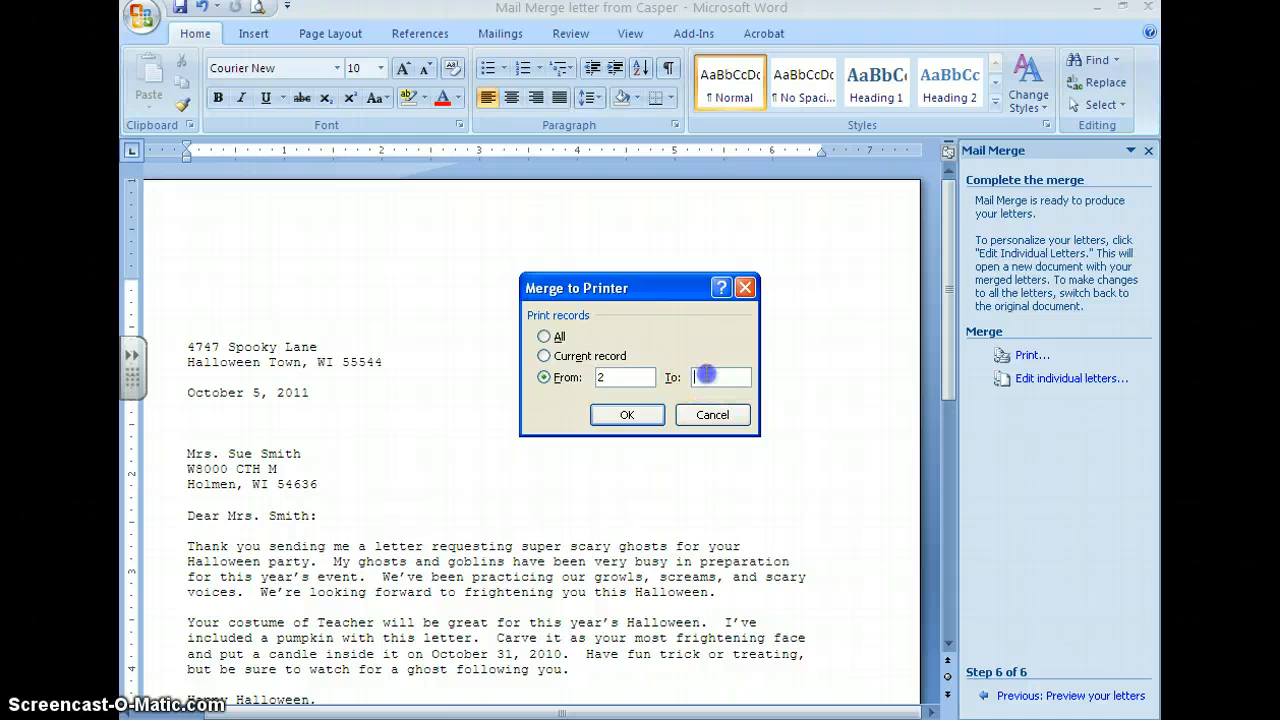
text(2)
click(627, 414)
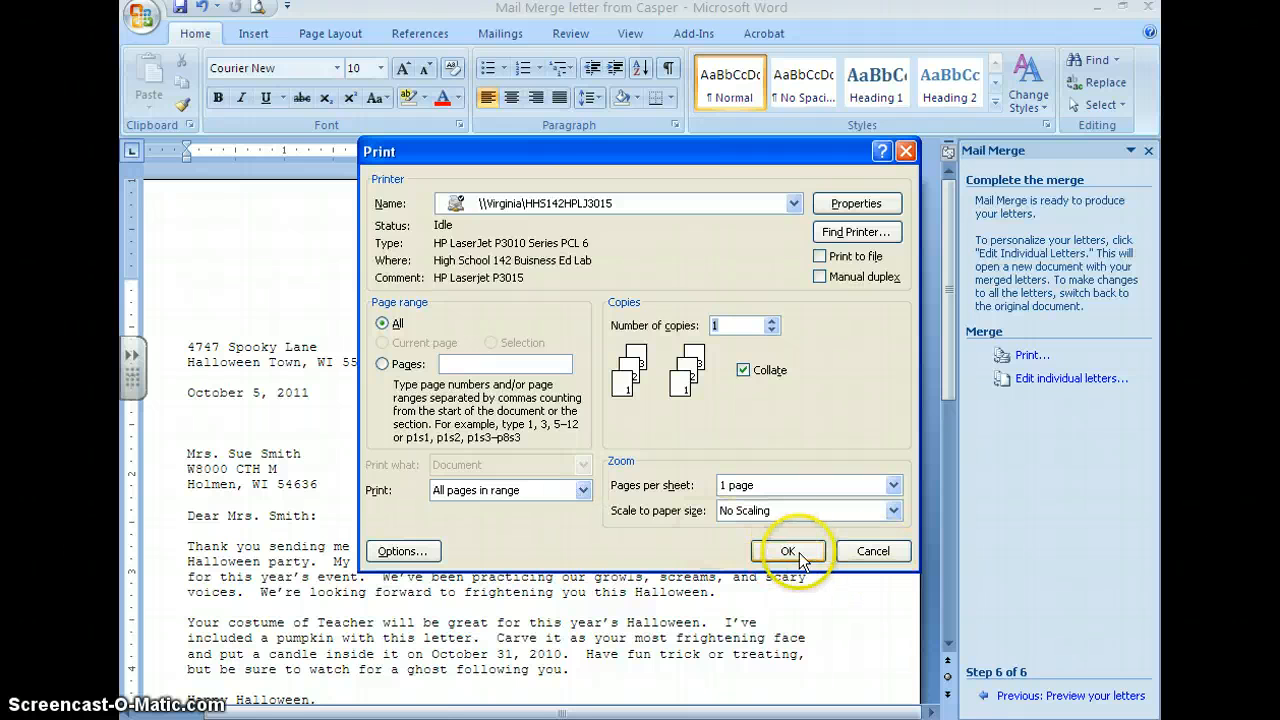
click(869, 551)
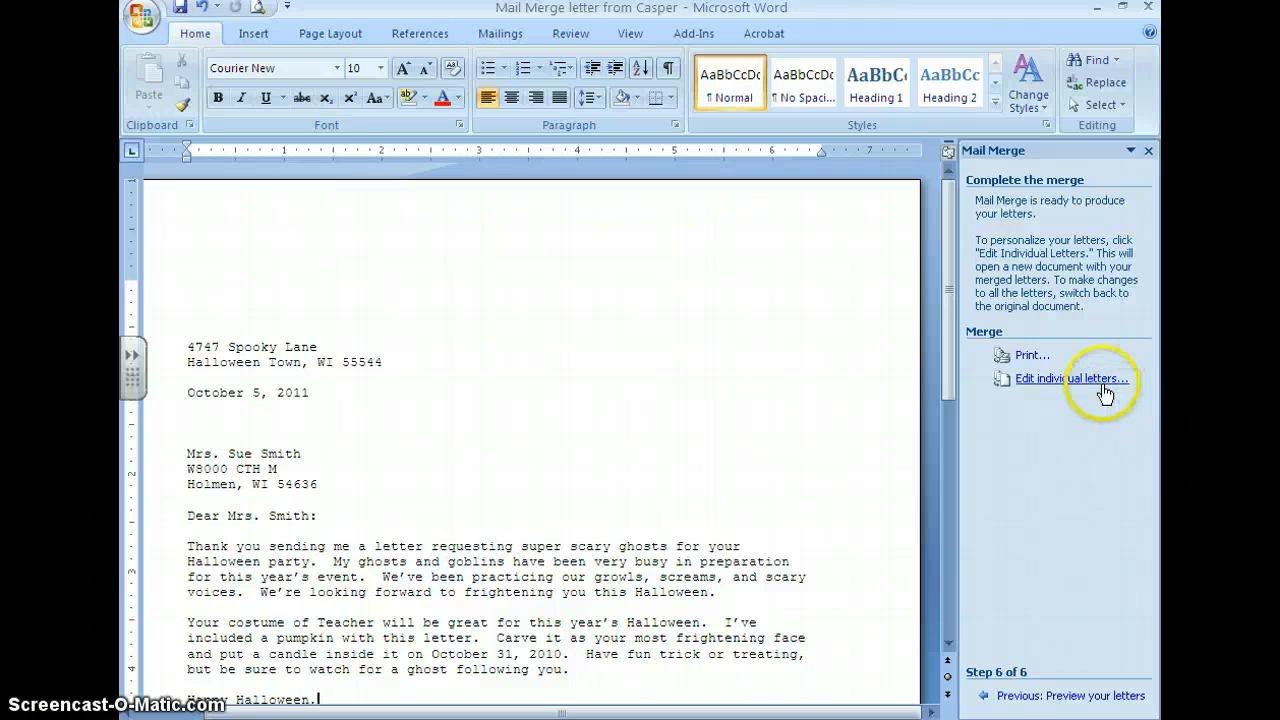
Merge all records into a new document of individual letters and look over the merged letters
click(1102, 385)
click(545, 337)
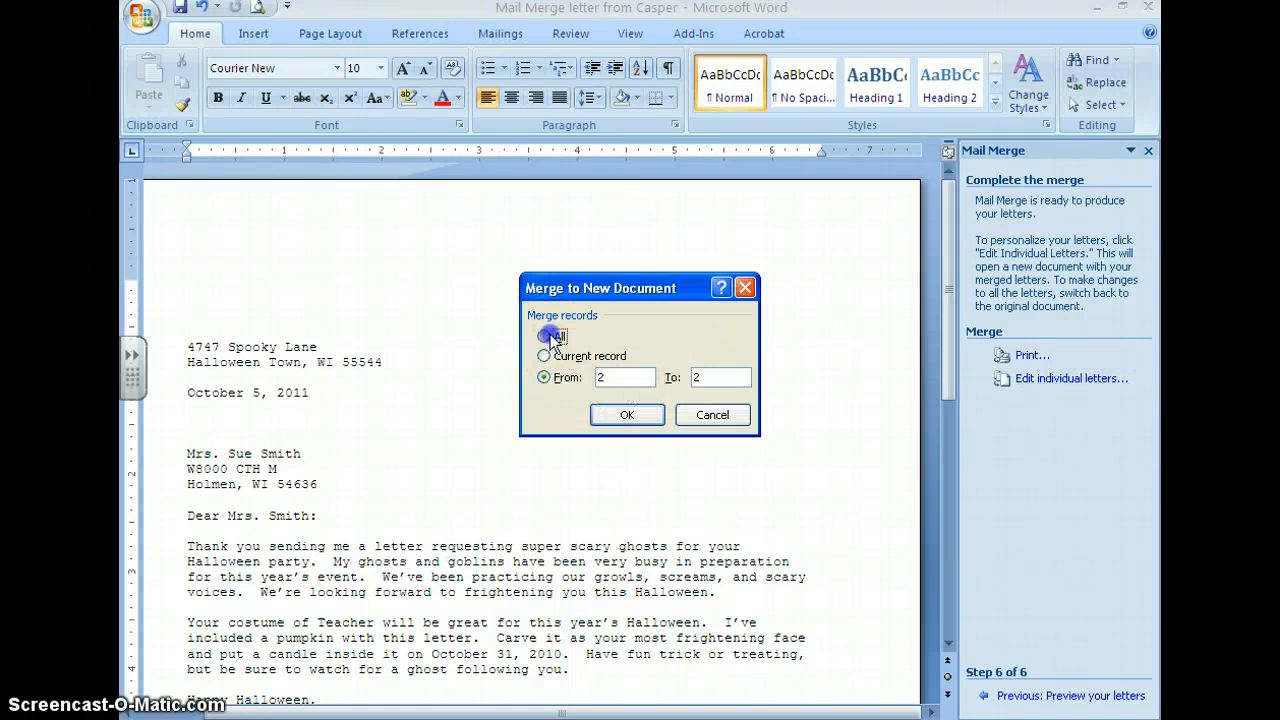
click(633, 420)
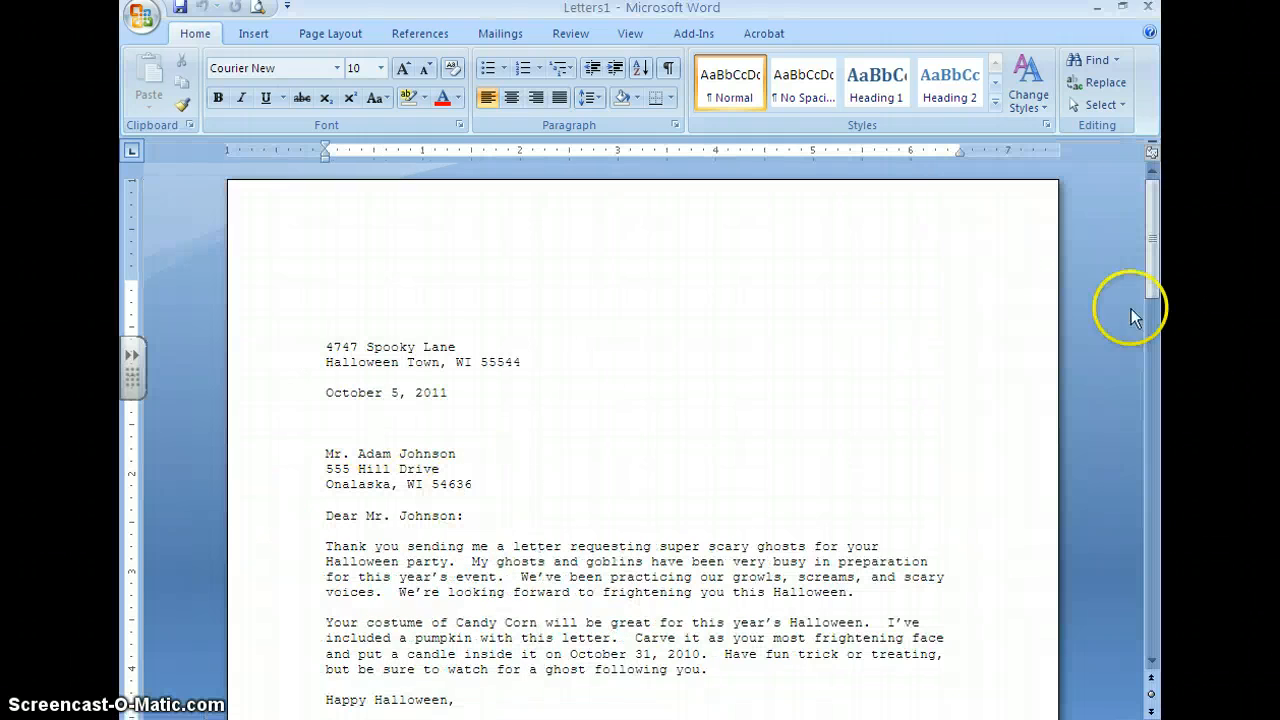
mouse_move(1154, 206)
mouse_down()
mouse_move(1134, 623)
mouse_move(1154, 606)
mouse_move(1160, 222)
mouse_up()
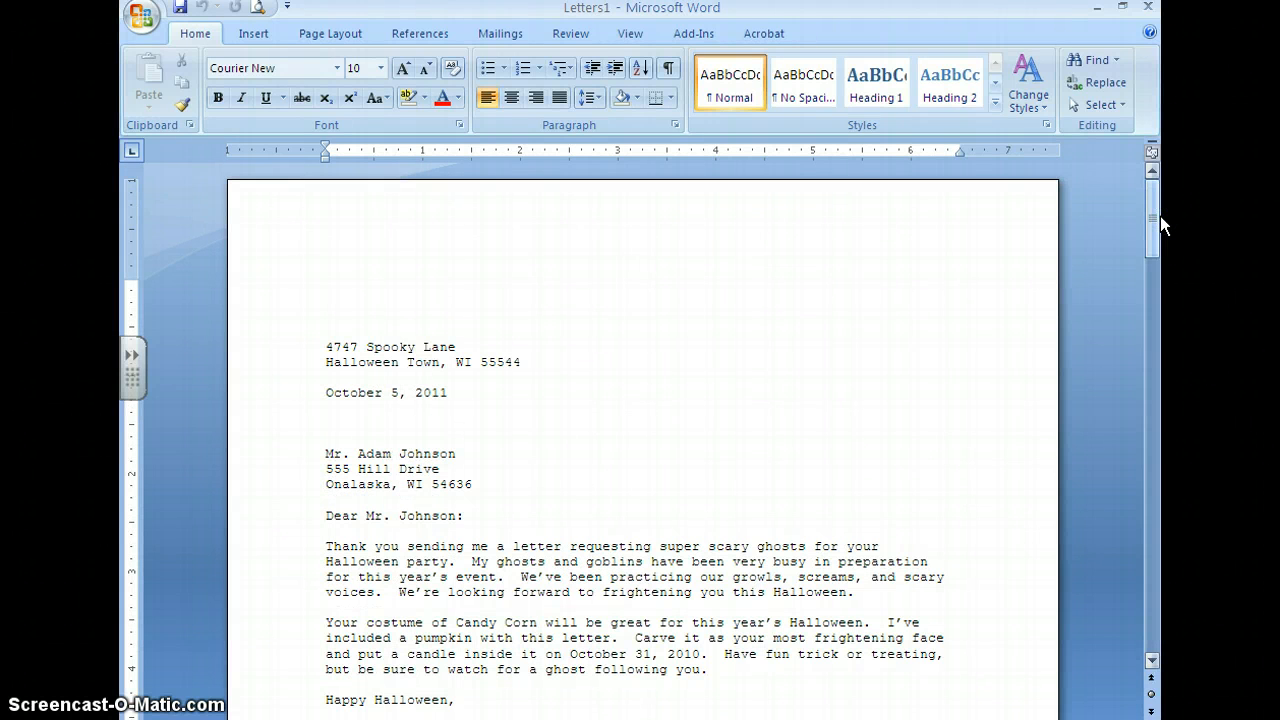